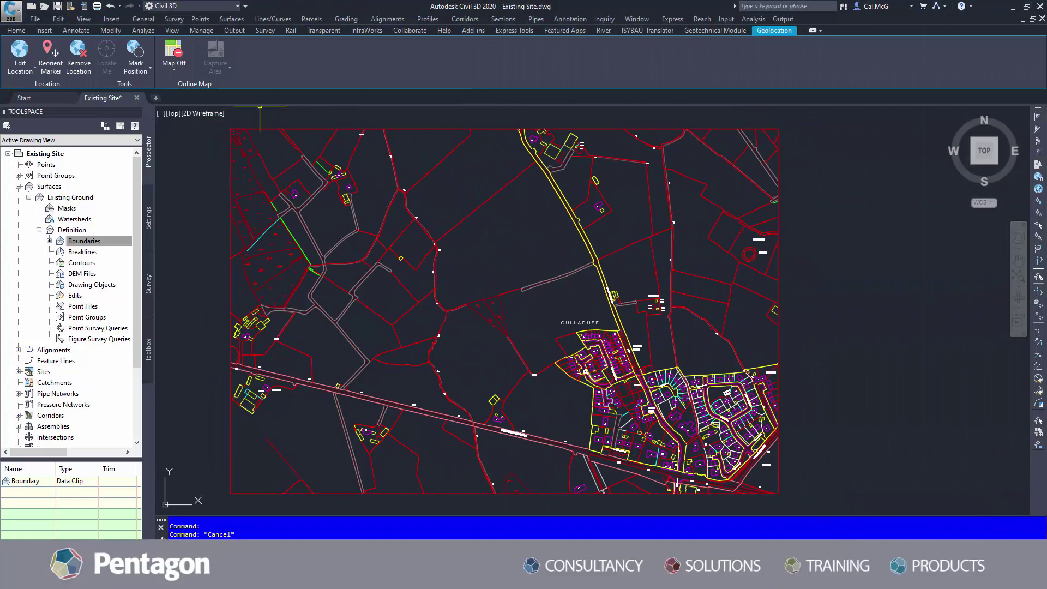
Step: Open the workspace switching list for the Existing Site drawing
{"action": "left_click", "coordinate": [223, 7]}
Step: Switch to Planning and Analysis, then search 'ireland' and assign TM65 / Irish Grid to the drawing
{"action": "left_click", "coordinate": [167, 53]}
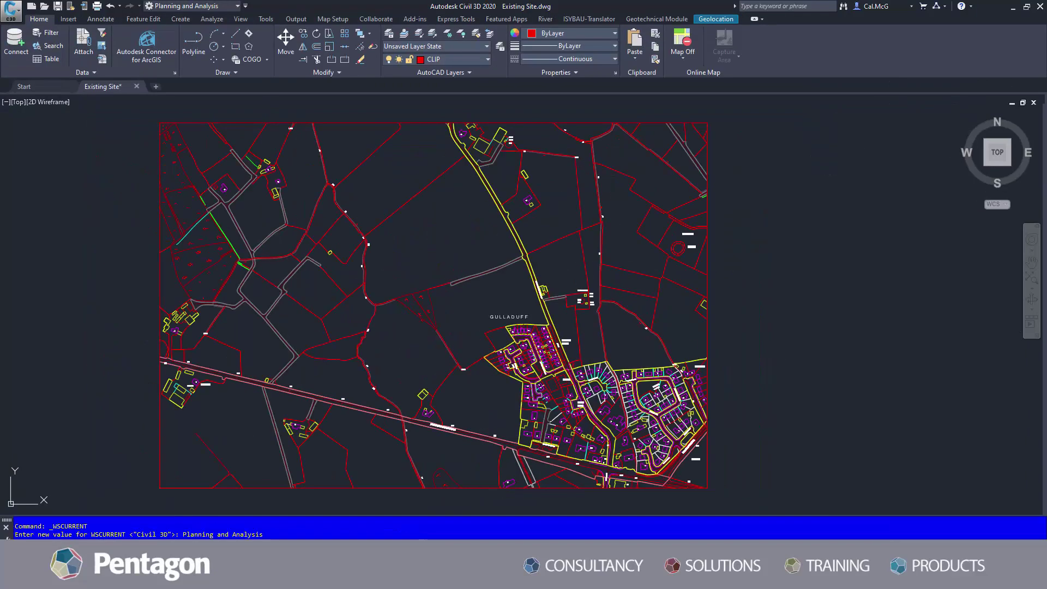
{"action": "middle_click_drag", "start_coordinate": [343, 202], "coordinate": [376, 205]}
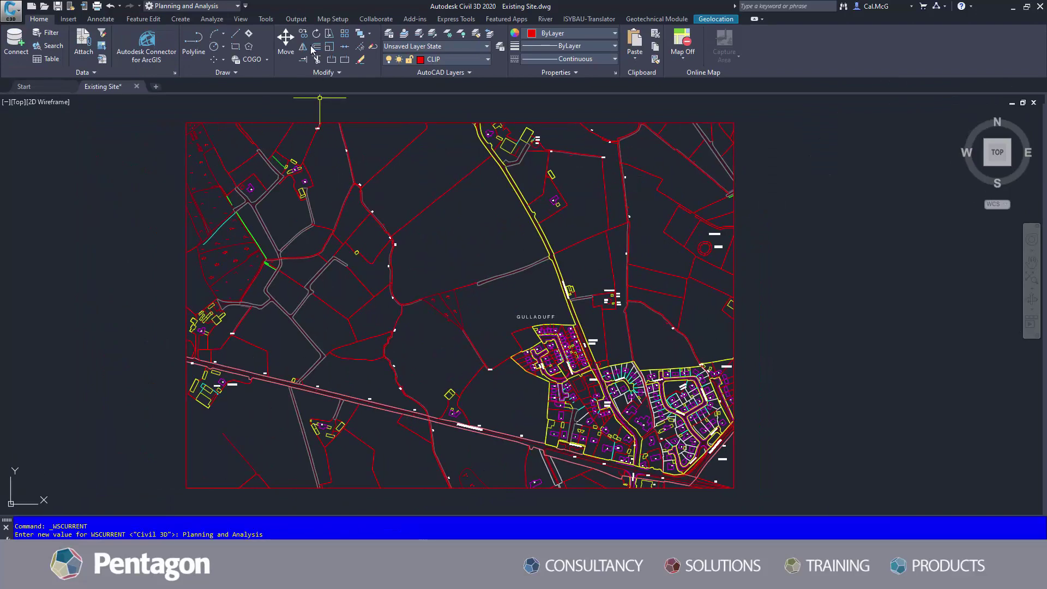
{"action": "left_click", "coordinate": [333, 19]}
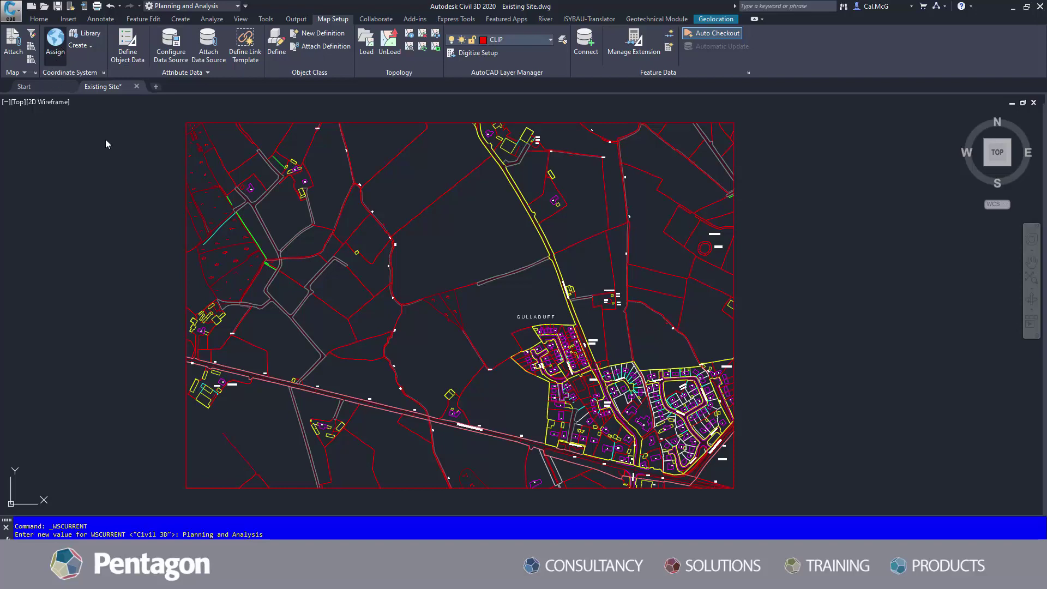
{"action": "left_click", "coordinate": [351, 219]}
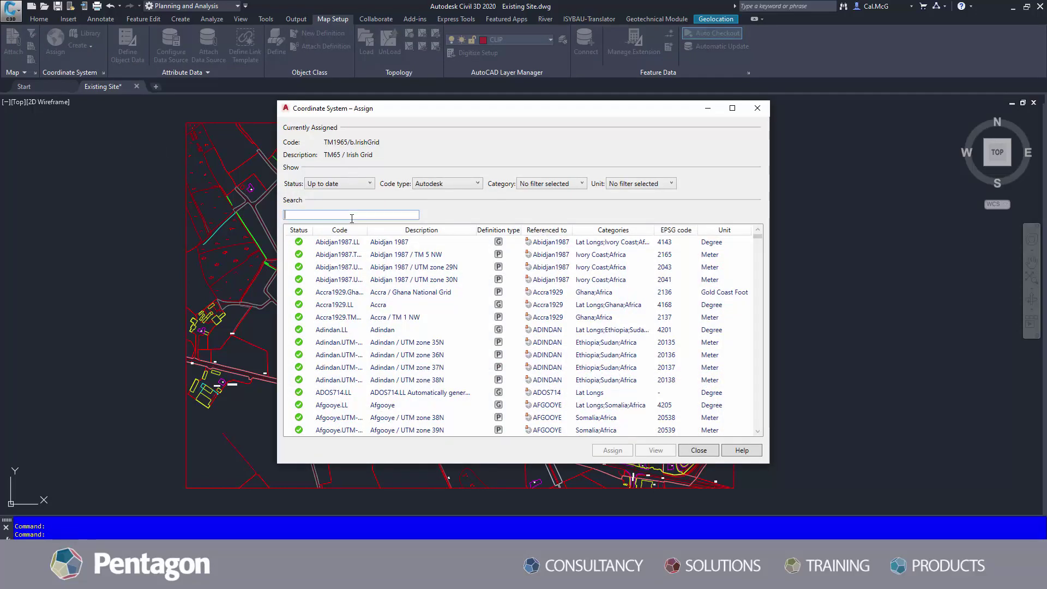
{"action": "type", "text": "ireland"}
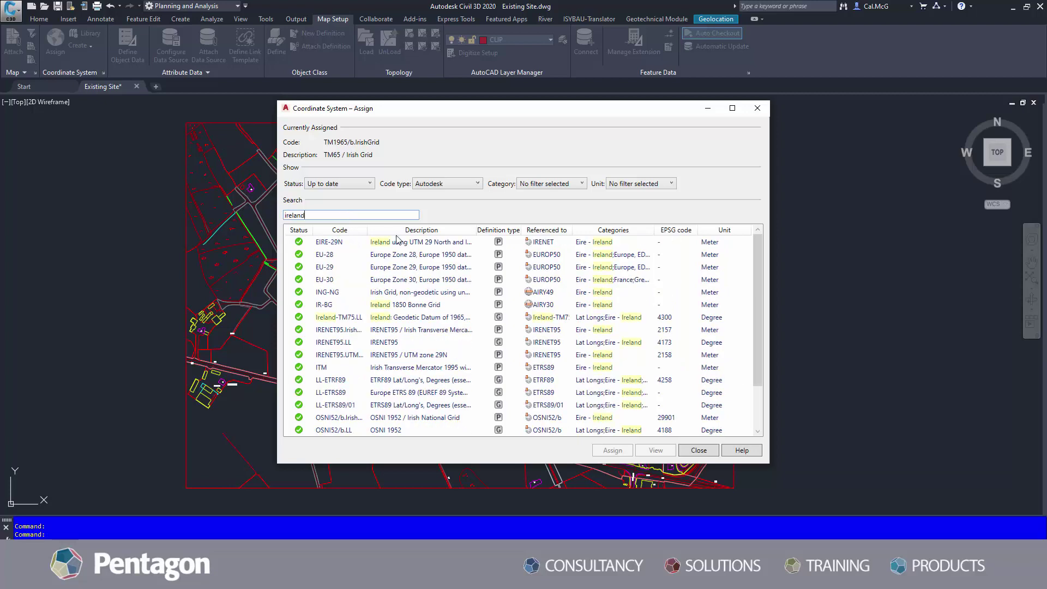
{"action": "scroll", "coordinate": [437, 297], "scroll_direction": "down", "scroll_amount": 2}
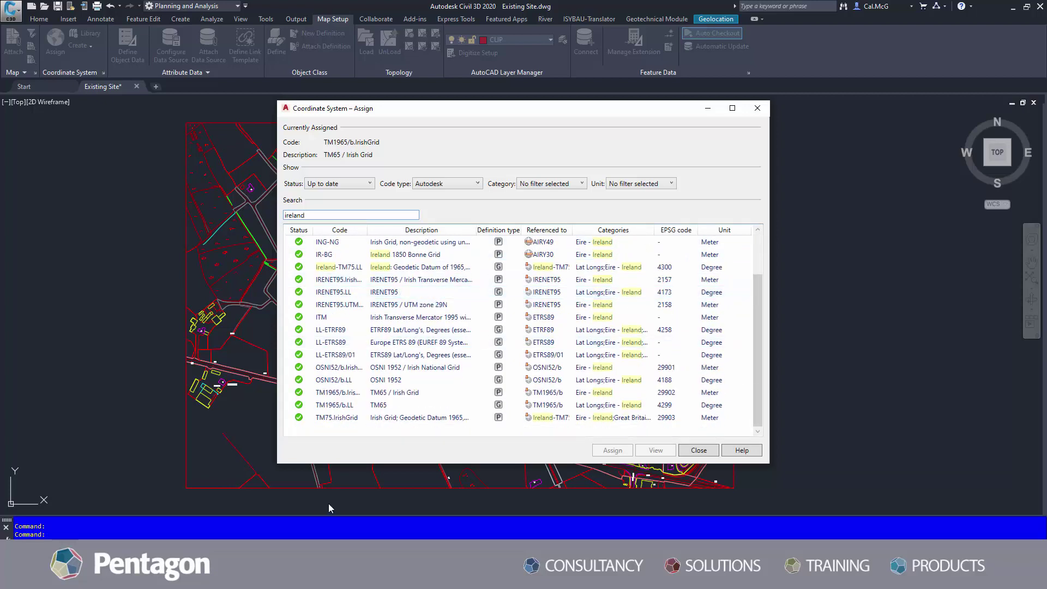
{"action": "left_click", "coordinate": [344, 394]}
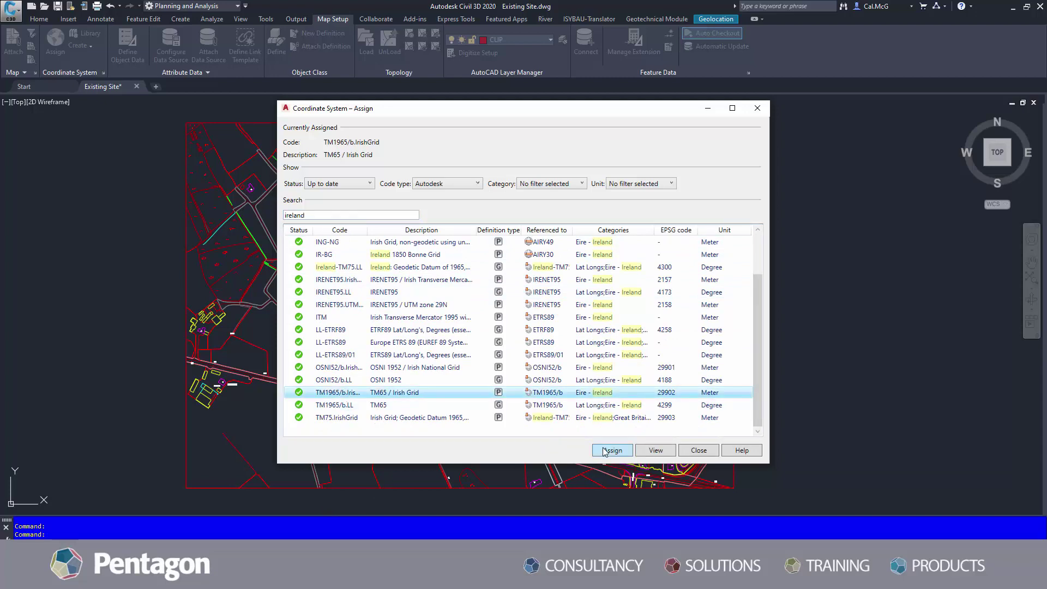
{"action": "left_click", "coordinate": [611, 450]}
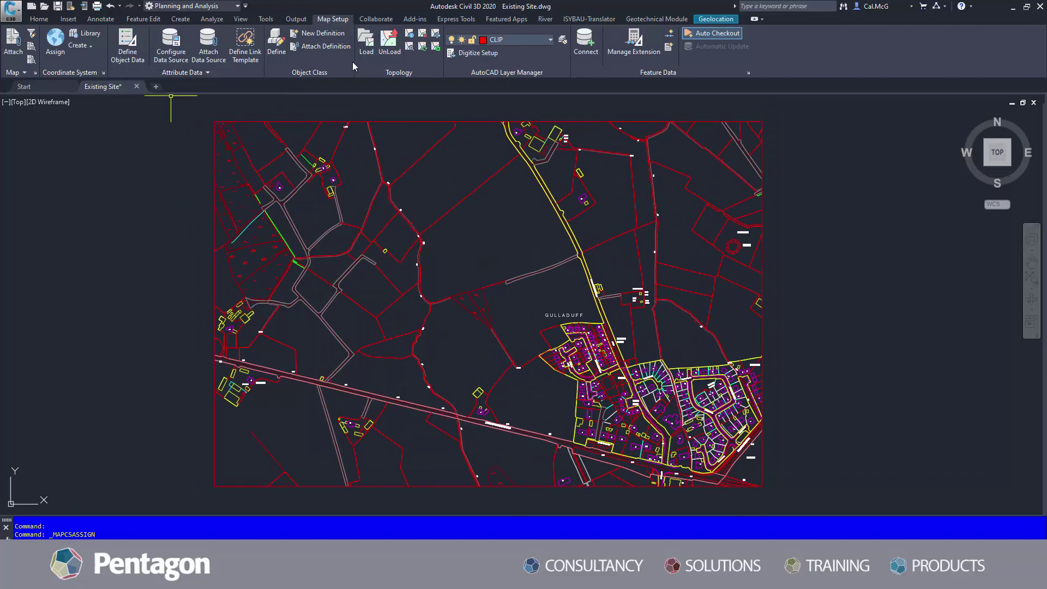
Step: Show Bing aerial imagery behind the site linework and zoom to the whole drawing
{"action": "left_click", "coordinate": [43, 19]}
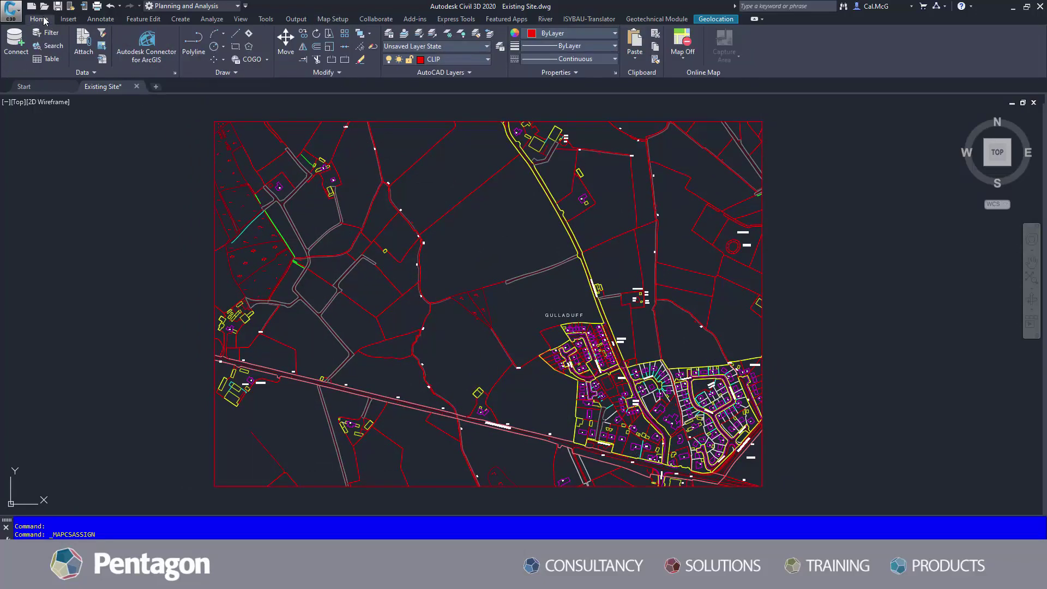
{"action": "left_click", "coordinate": [683, 57]}
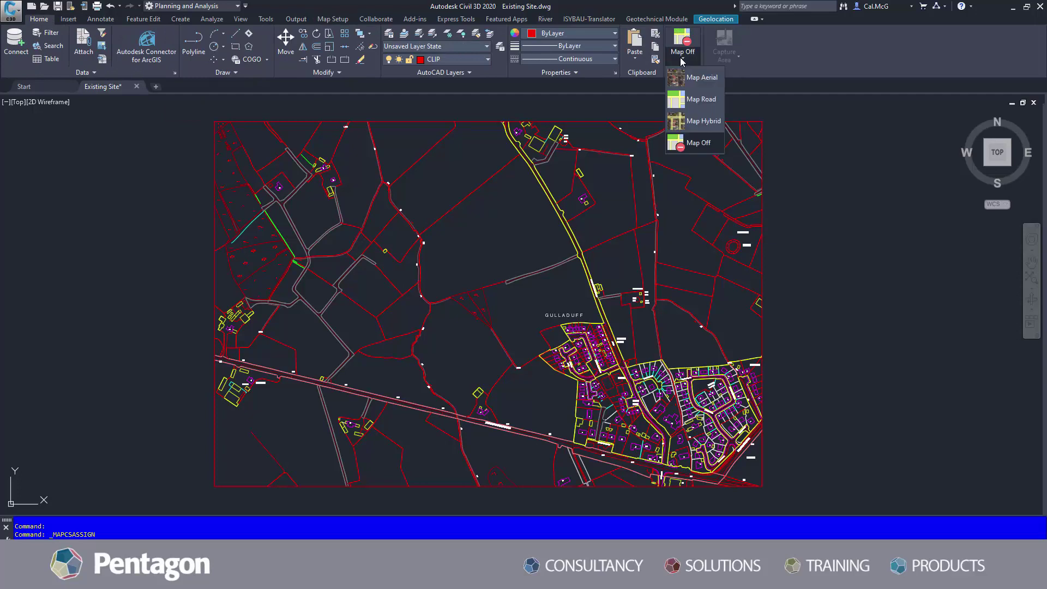
{"action": "left_click", "coordinate": [704, 79]}
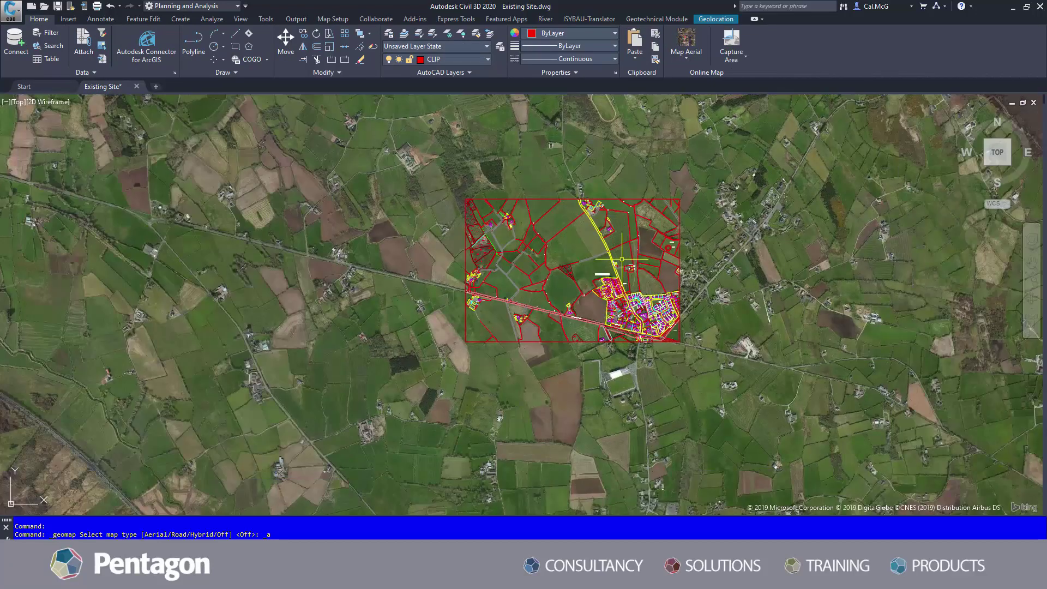
{"action": "middle_click_drag", "start_coordinate": [622, 259], "coordinate": [584, 287]}
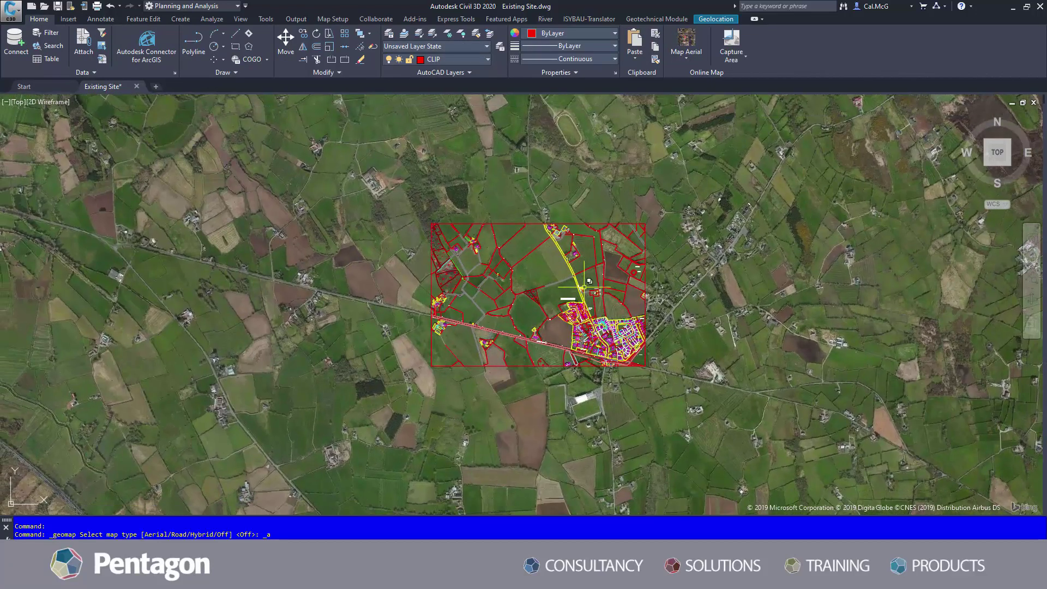
{"action": "type", "text": "z"}
{"action": "key", "text": "Return"}
{"action": "type", "text": "a"}
{"action": "key", "text": "Return"}
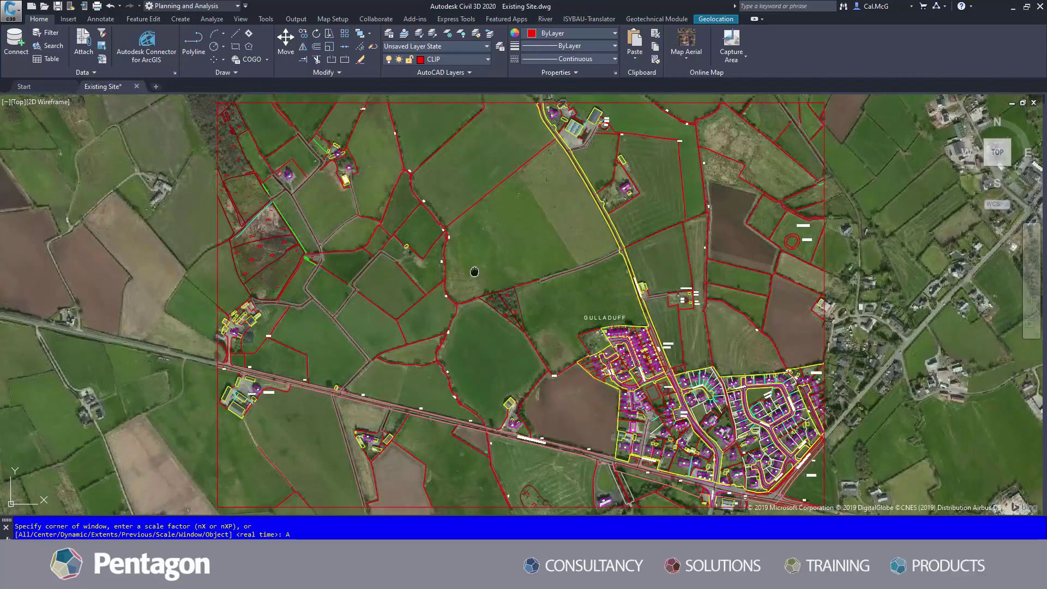
Step: Turn the aerial map off again
{"action": "left_click", "coordinate": [688, 60]}
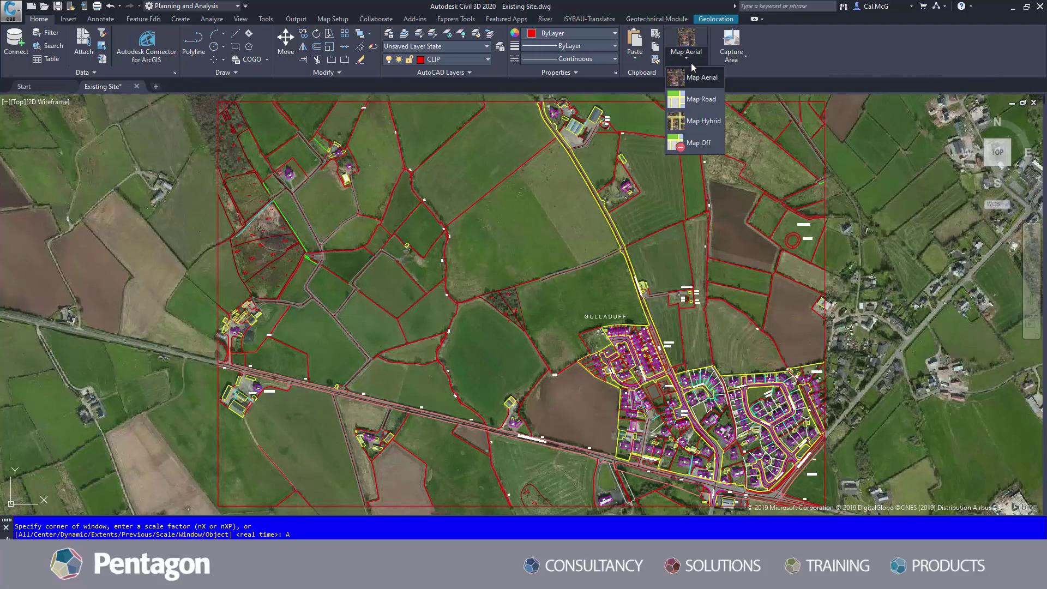
{"action": "left_click", "coordinate": [700, 142]}
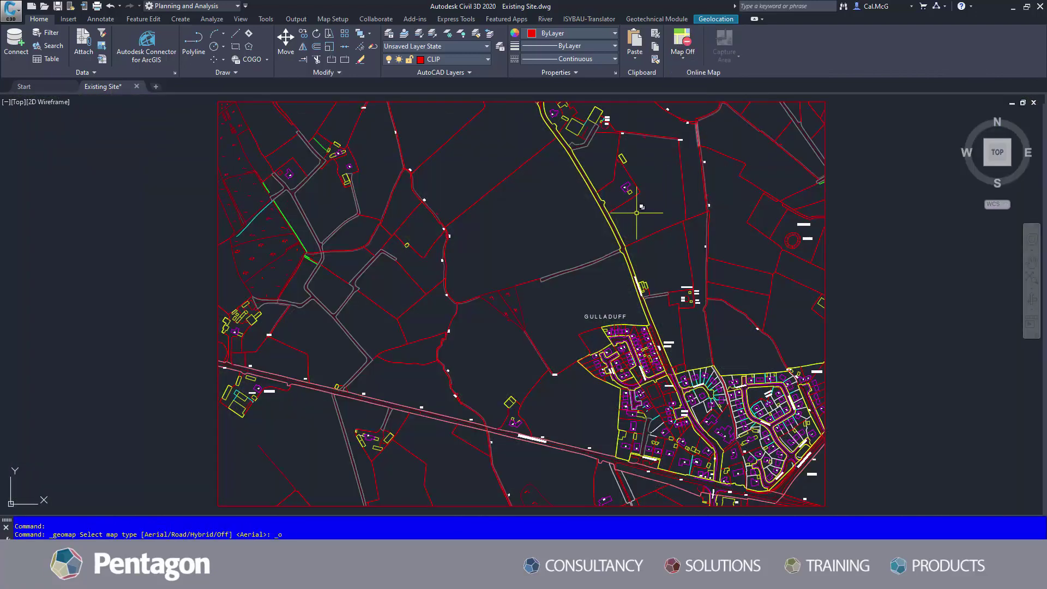
{"action": "left_click", "coordinate": [238, 6]}
Step: Return to the Civil 3D workspace and show the Prospector tree
{"action": "left_click", "coordinate": [188, 27]}
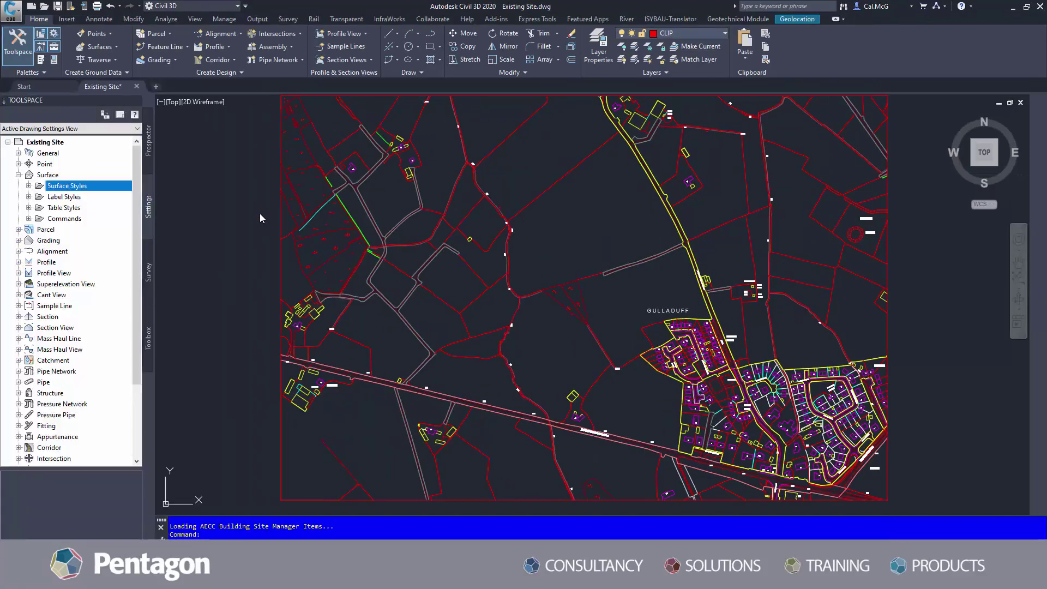
{"action": "middle_click_drag", "start_coordinate": [303, 237], "coordinate": [318, 243]}
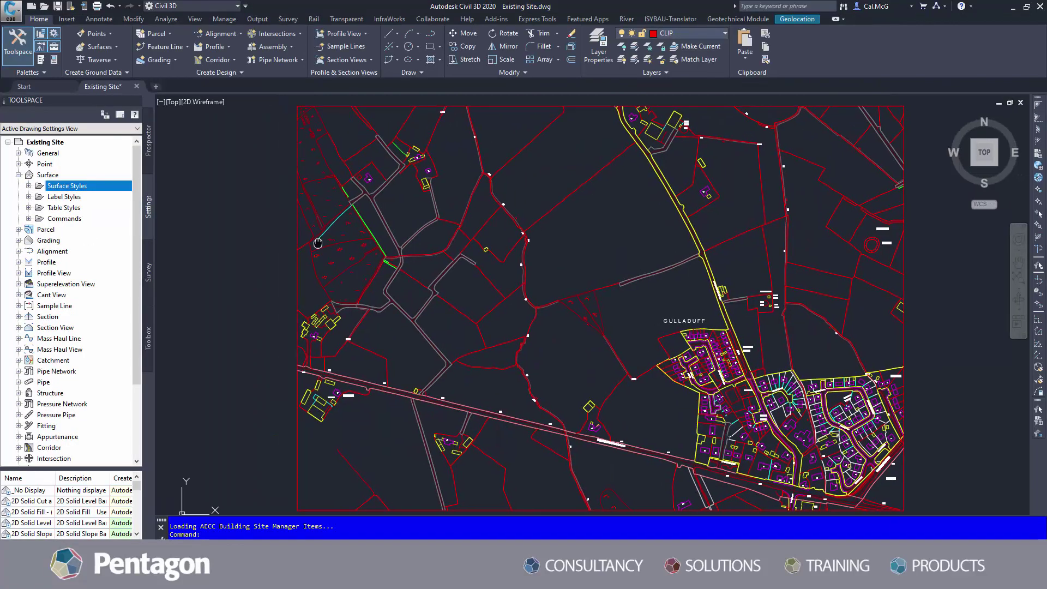
{"action": "left_click", "coordinate": [150, 143]}
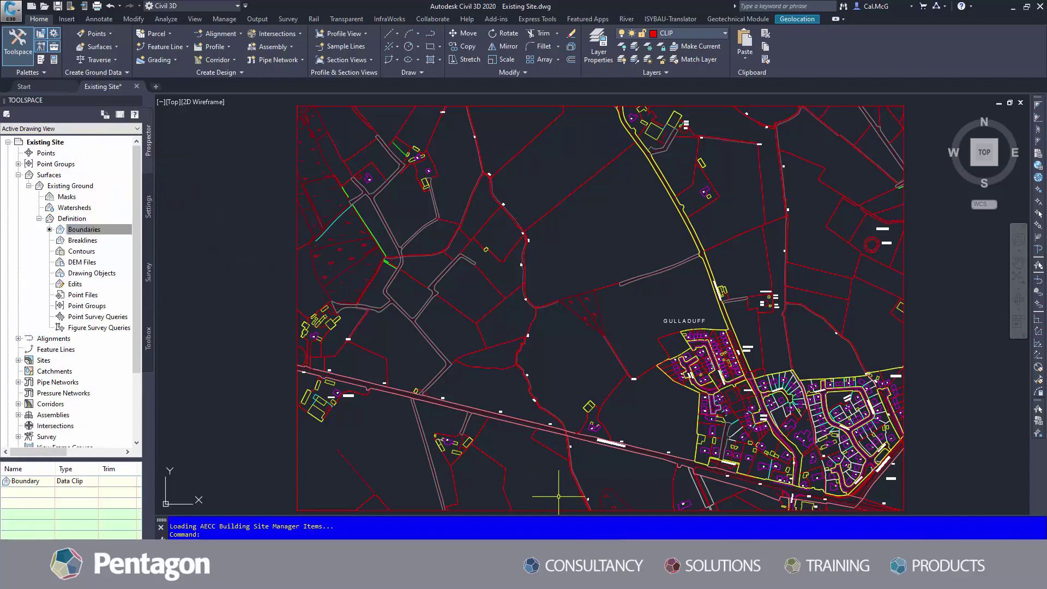
Step: Review the Sheet065v4 point data file in Notepad, then close it
{"action": "key", "text": "alt+Tab"}
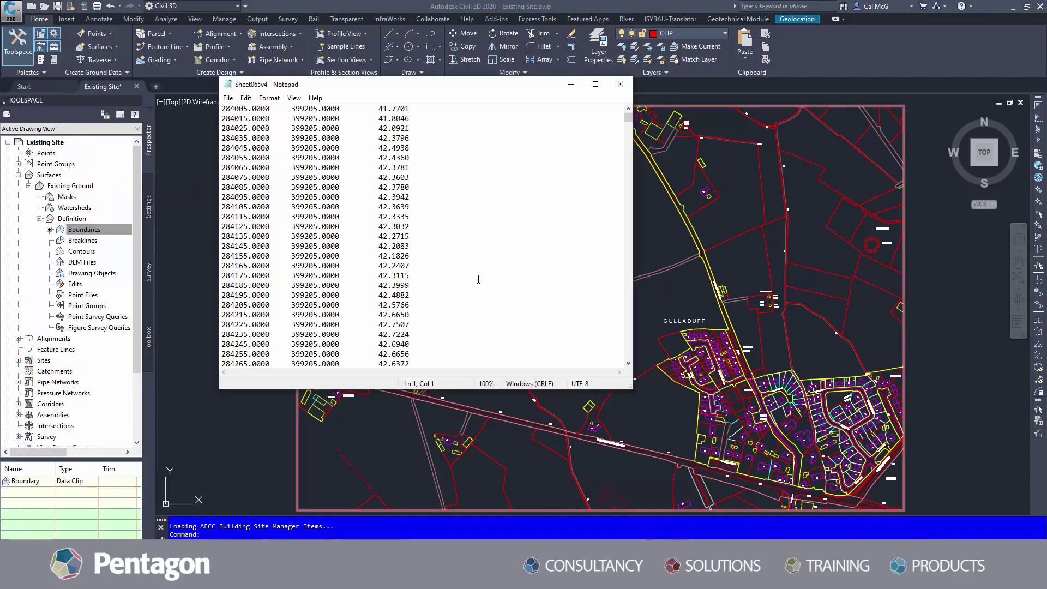
{"action": "scroll", "coordinate": [409, 246], "scroll_direction": "up", "scroll_amount": 2}
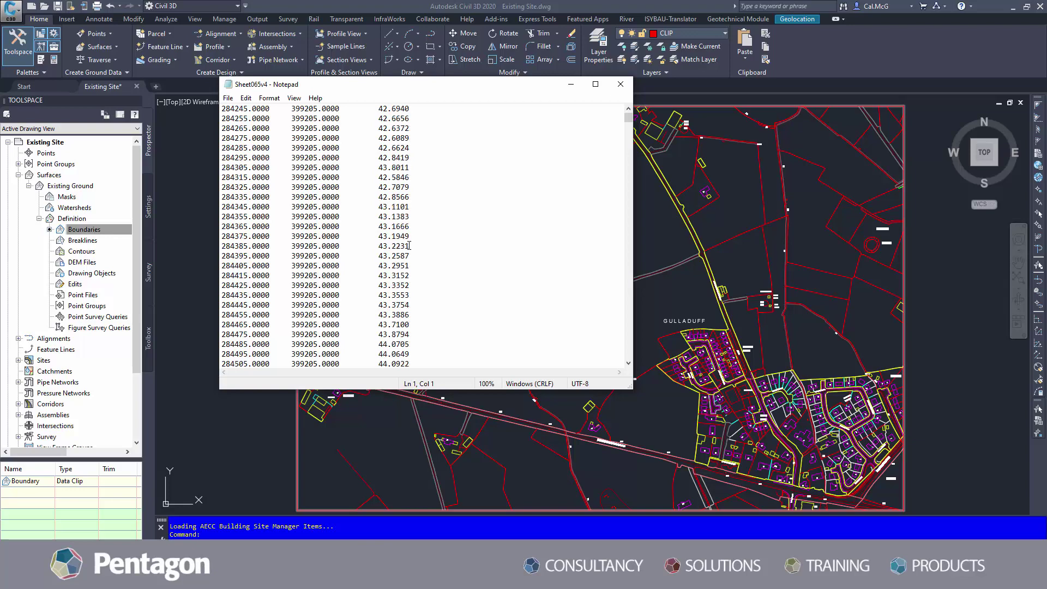
{"action": "scroll", "coordinate": [409, 246], "scroll_direction": "up", "scroll_amount": 2}
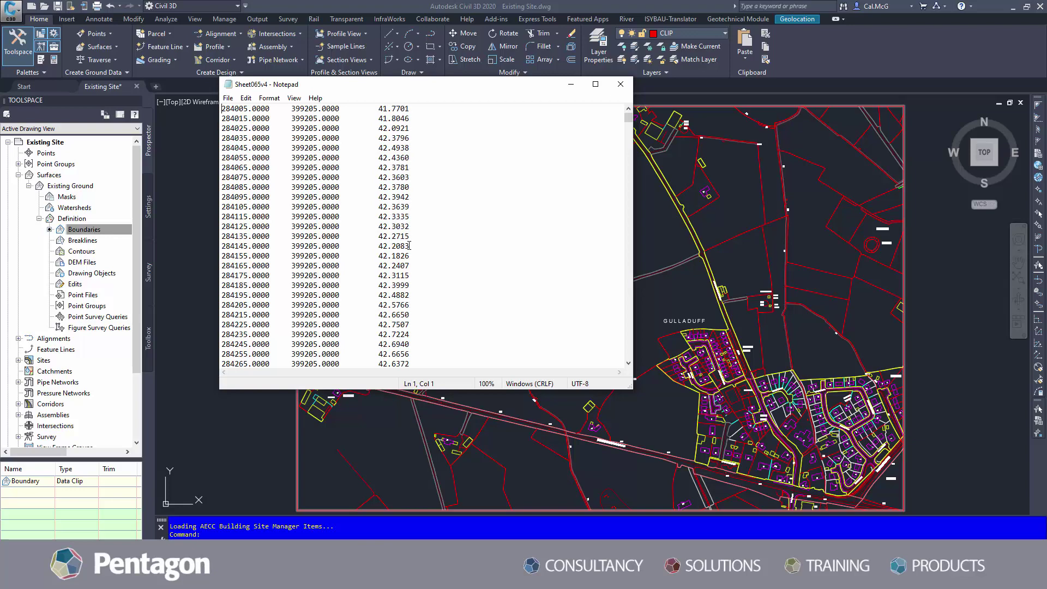
{"action": "left_click", "coordinate": [620, 84]}
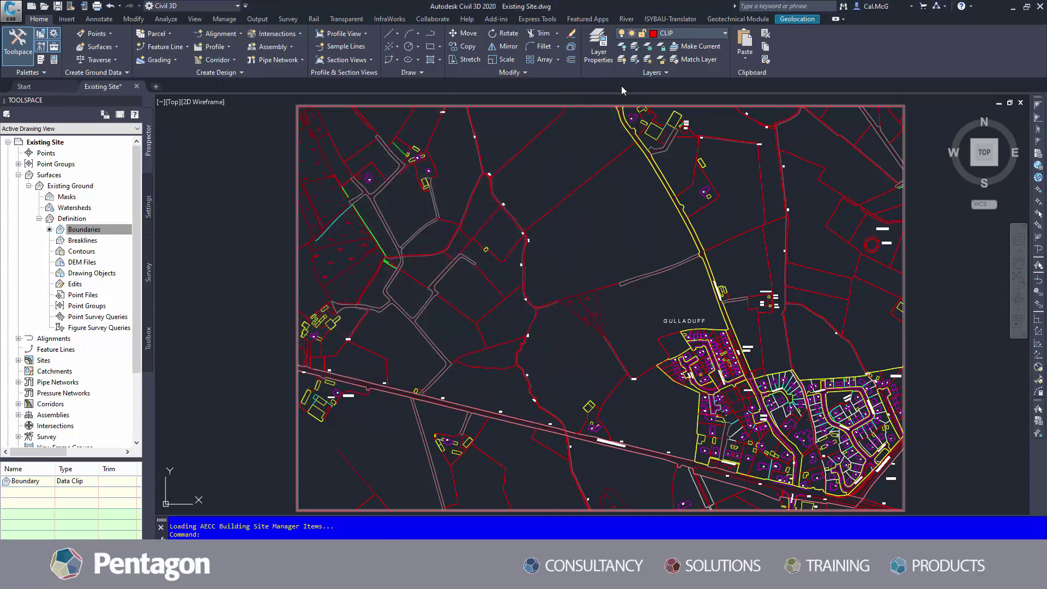
{"action": "right_click", "coordinate": [82, 297]}
Step: Add Sheet065v4 as an ENZ (space delimited) point file to Existing Ground and inspect the contours
{"action": "left_click", "coordinate": [107, 300]}
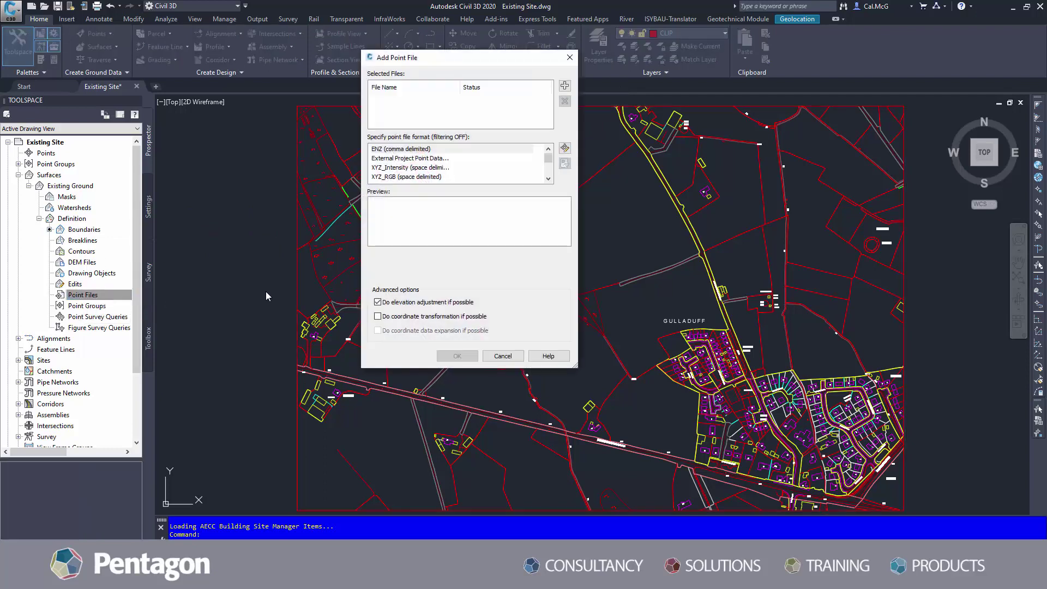
{"action": "left_click", "coordinate": [565, 86]}
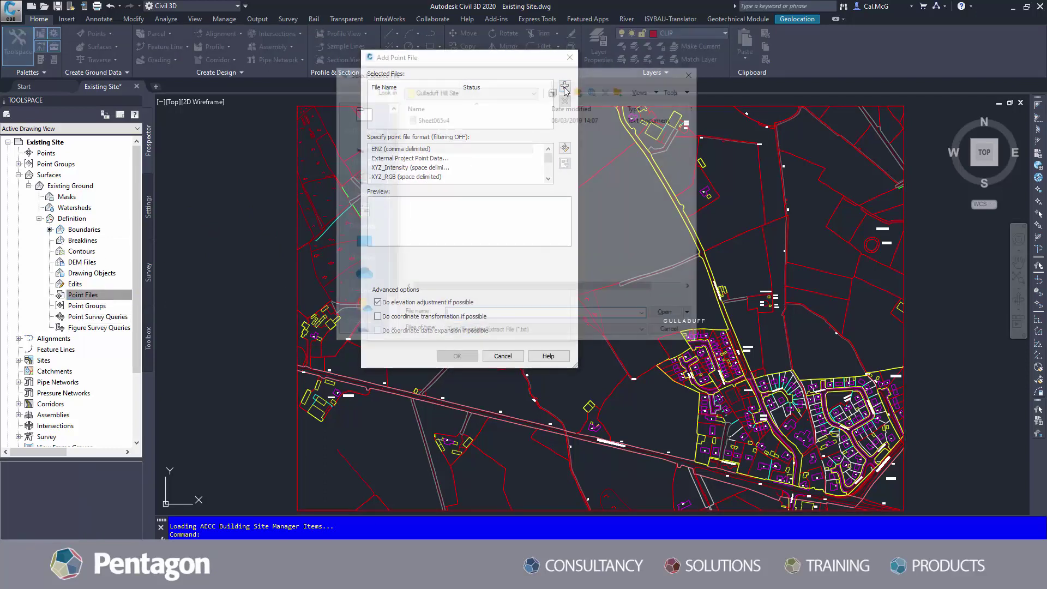
{"action": "left_click", "coordinate": [421, 118]}
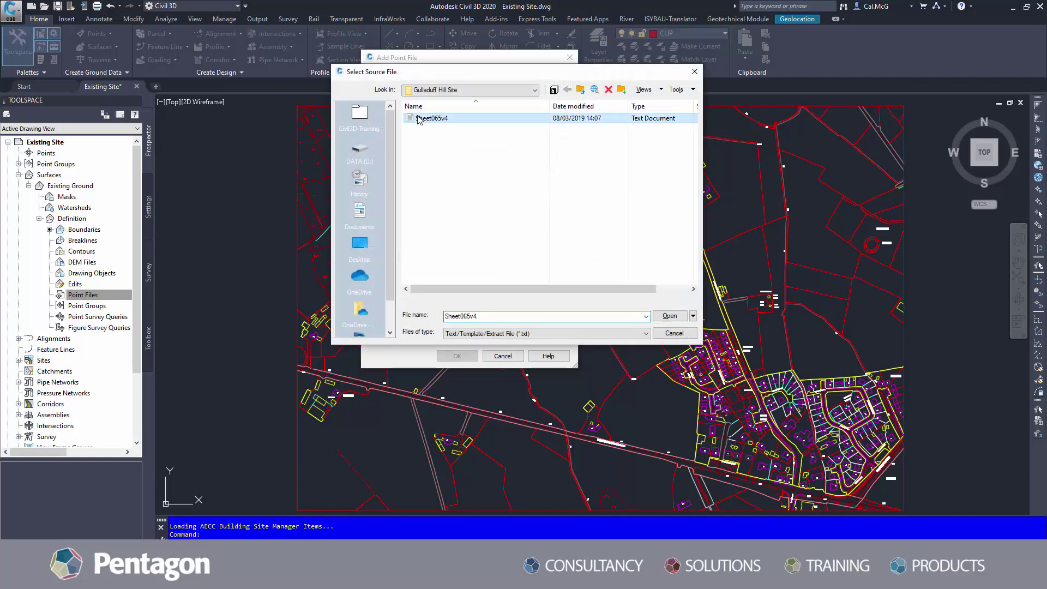
{"action": "left_click", "coordinate": [669, 316]}
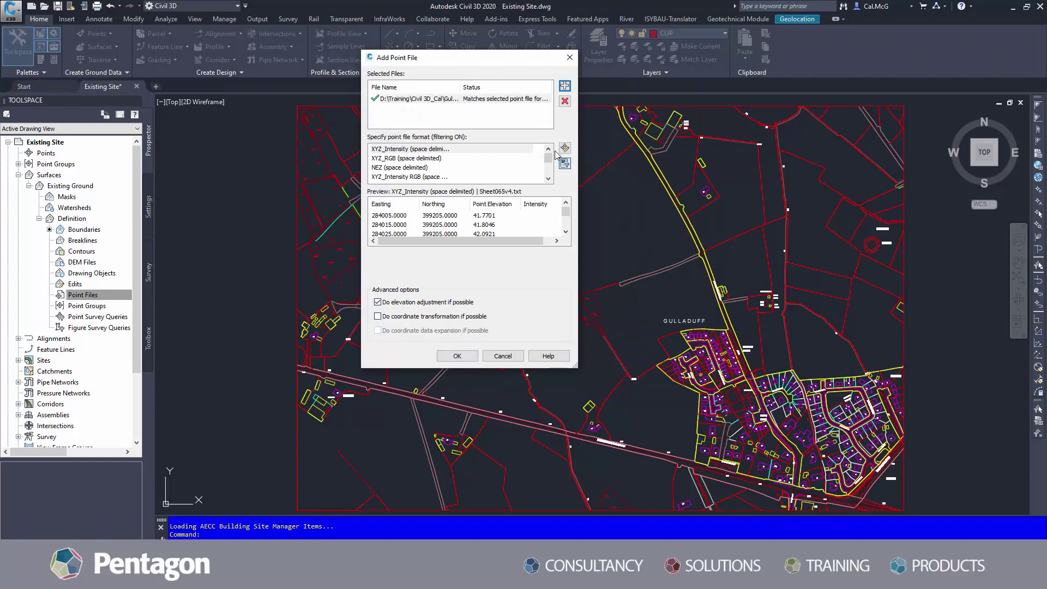
{"action": "scroll", "coordinate": [549, 159], "scroll_direction": "down", "scroll_amount": 3}
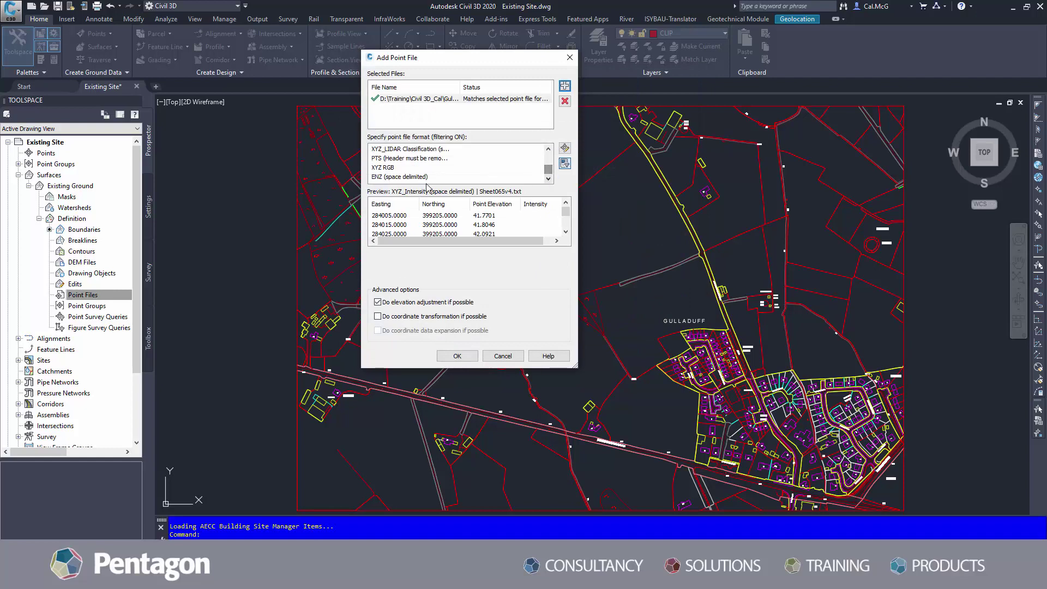
{"action": "left_click", "coordinate": [418, 178]}
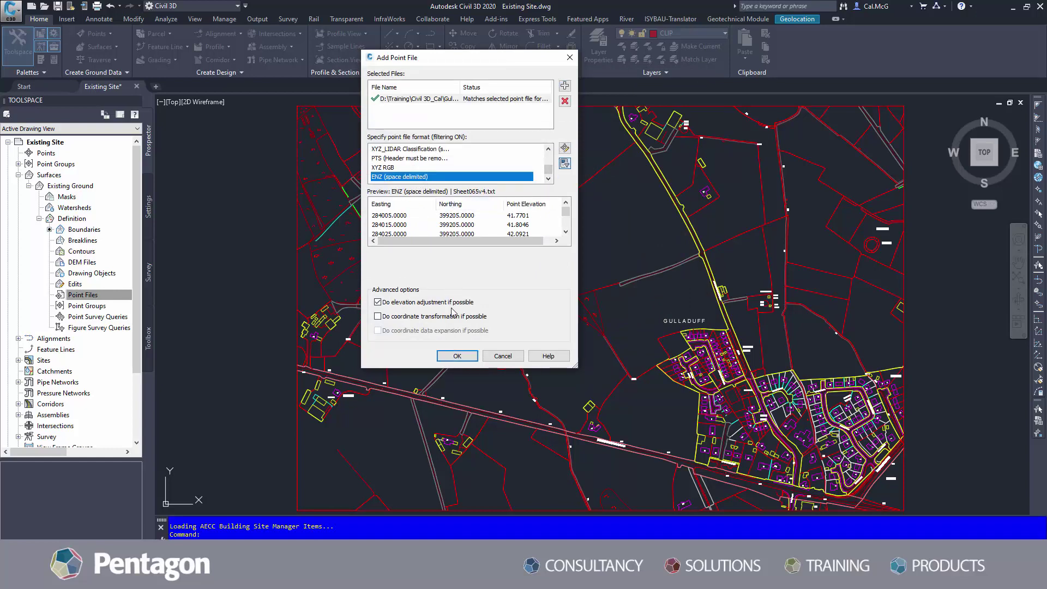
{"action": "left_click", "coordinate": [457, 355]}
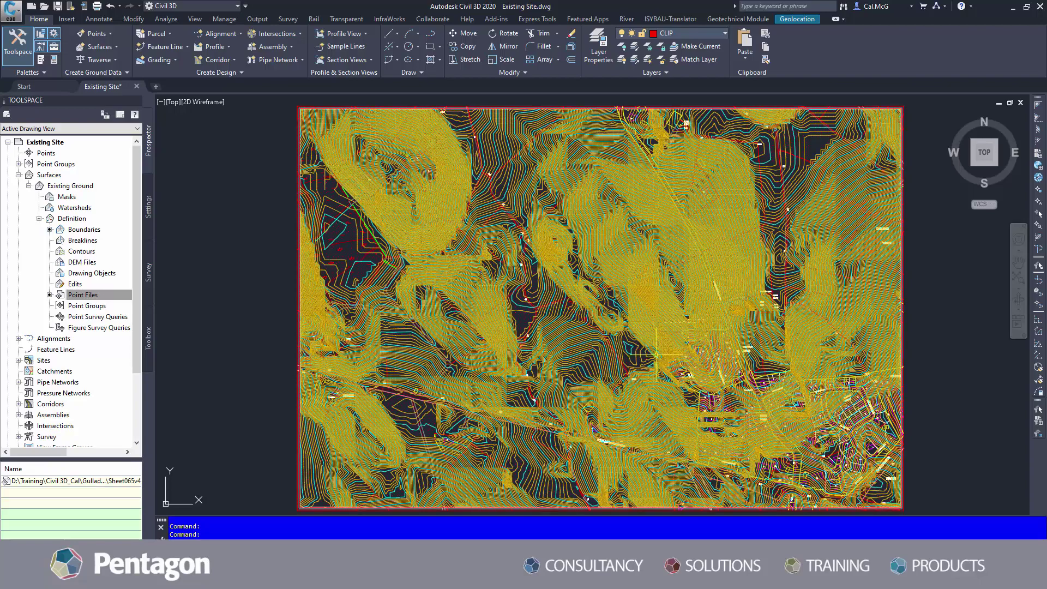
{"action": "scroll", "coordinate": [644, 360], "scroll_direction": "up", "scroll_amount": 3}
{"action": "middle_click_drag", "start_coordinate": [637, 381], "coordinate": [604, 311]}
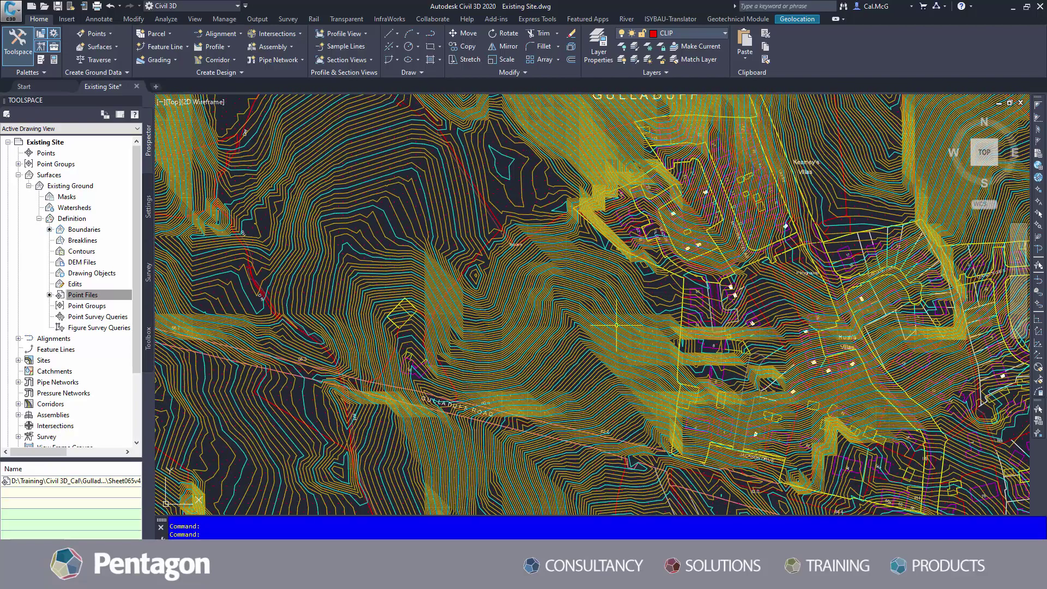
Step: Change the Existing Ground surface style to Contours 1m and 5m
{"action": "left_click", "coordinate": [55, 175]}
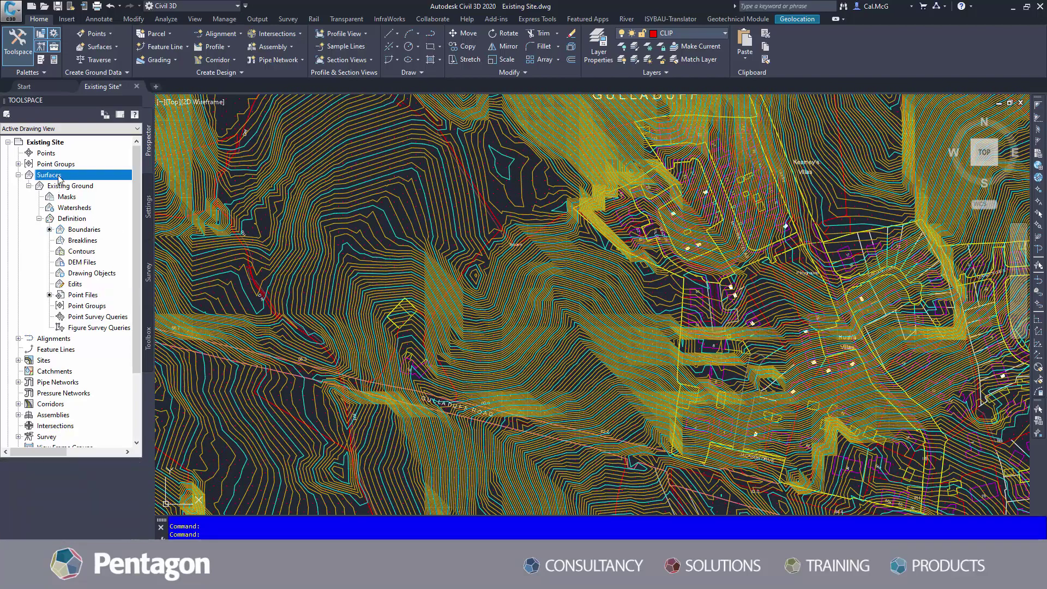
{"action": "double_click", "coordinate": [93, 481]}
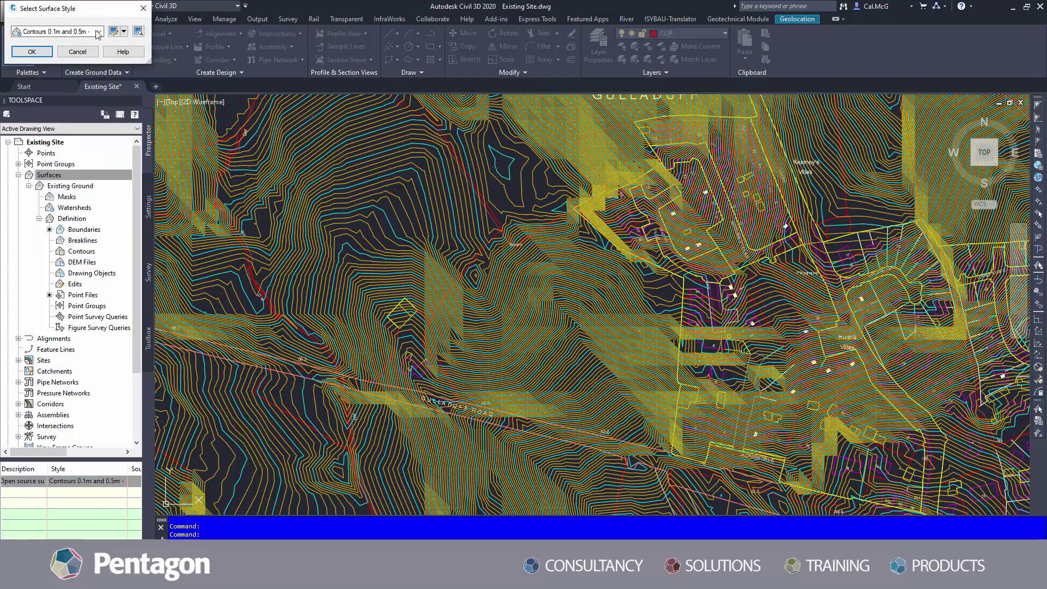
{"action": "left_click", "coordinate": [99, 31]}
{"action": "left_click", "coordinate": [59, 103]}
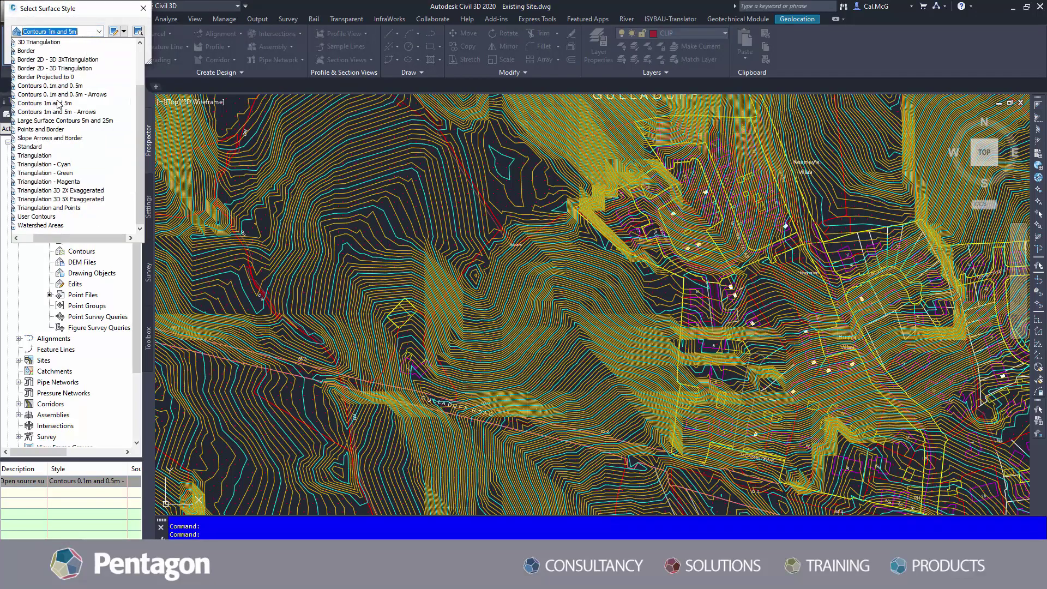
{"action": "left_click", "coordinate": [26, 49]}
{"action": "scroll", "coordinate": [528, 307], "scroll_direction": "down", "scroll_amount": 3}
{"action": "scroll", "coordinate": [528, 306], "scroll_direction": "up", "scroll_amount": 3}
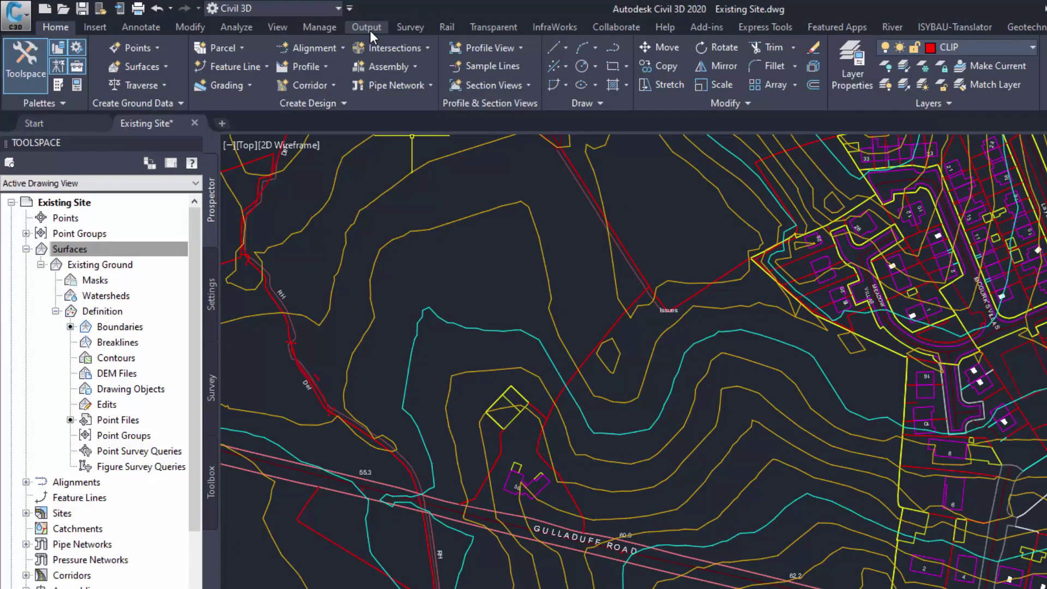
{"action": "left_click", "coordinate": [367, 28]}
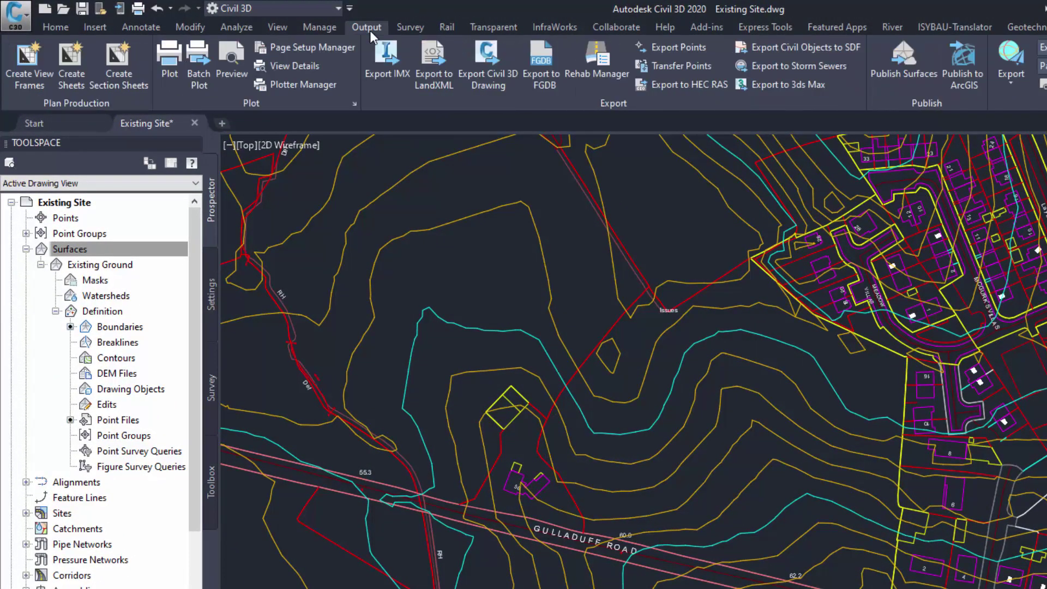
Step: Export to LandXML with point groups, alignments, feature lines, sites, pipes, pressure networks and corridors excluded
{"action": "left_click", "coordinate": [443, 74]}
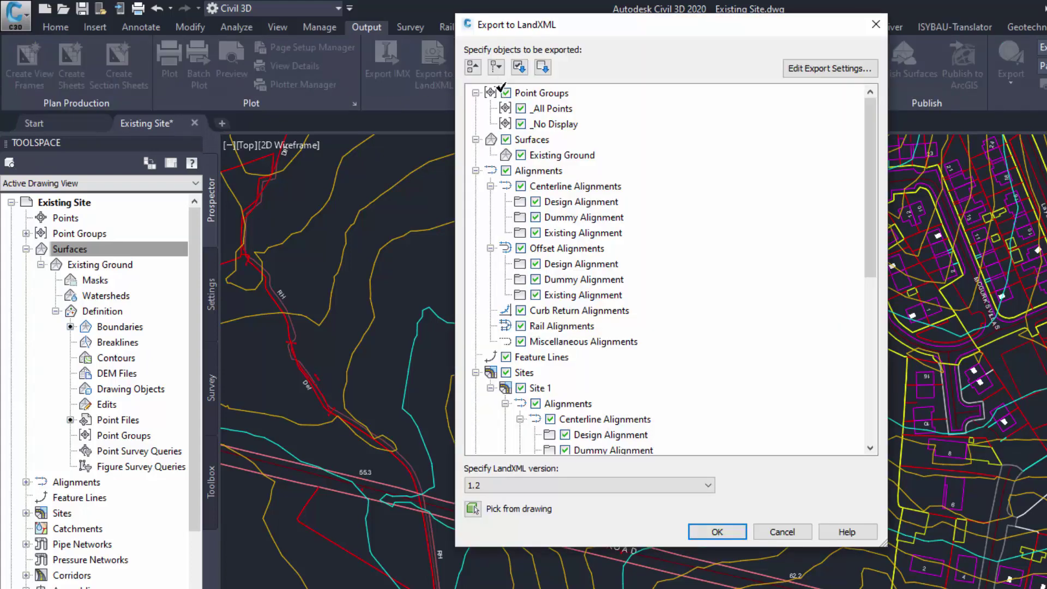
{"action": "left_click", "coordinate": [505, 94]}
{"action": "left_click", "coordinate": [506, 171]}
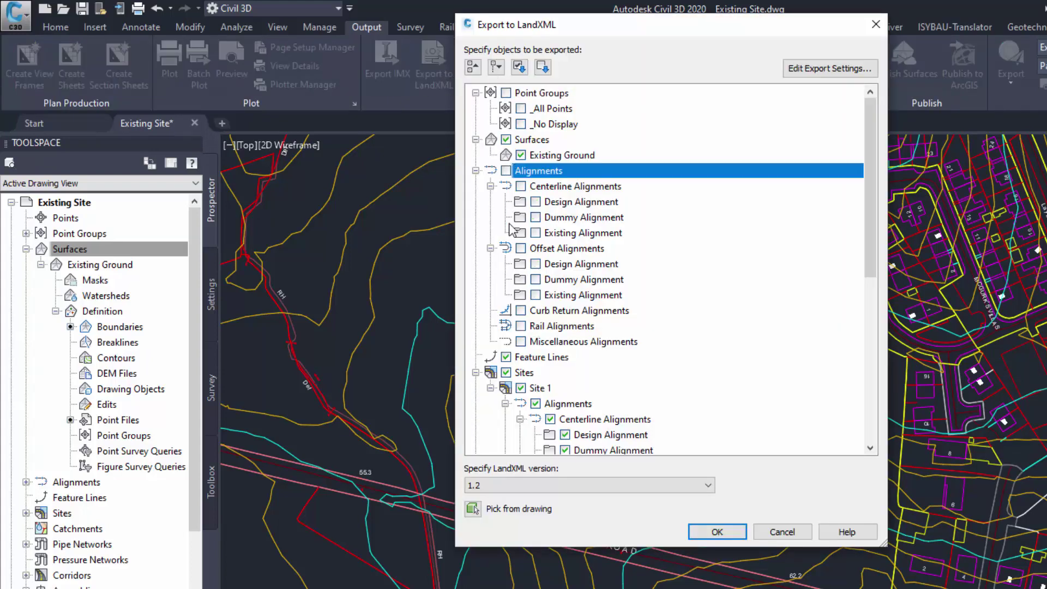
{"action": "left_click", "coordinate": [506, 358]}
{"action": "left_click", "coordinate": [506, 373]}
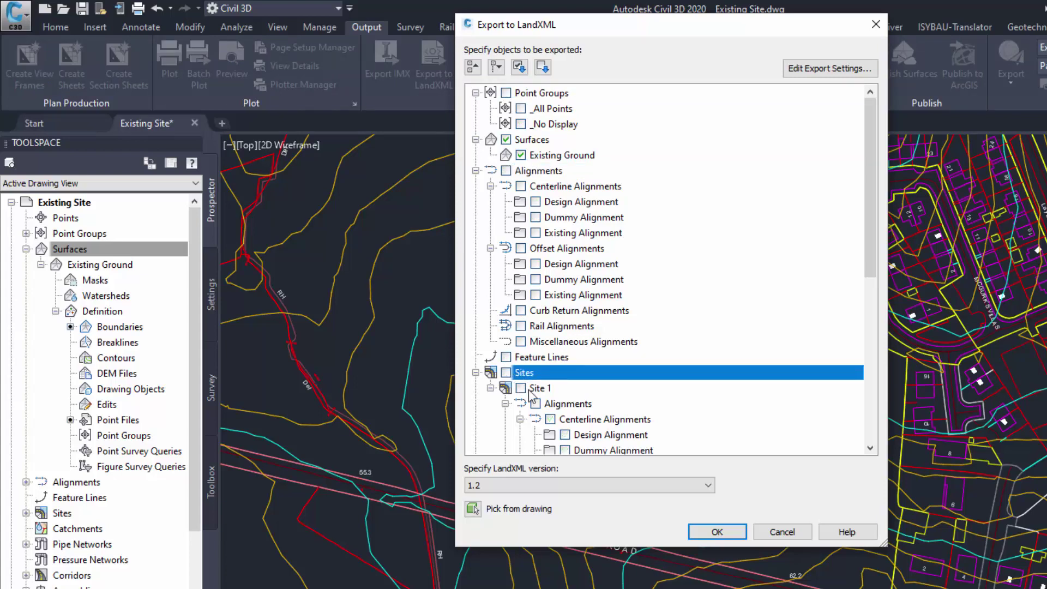
{"action": "scroll", "coordinate": [516, 384], "scroll_direction": "down", "scroll_amount": 7}
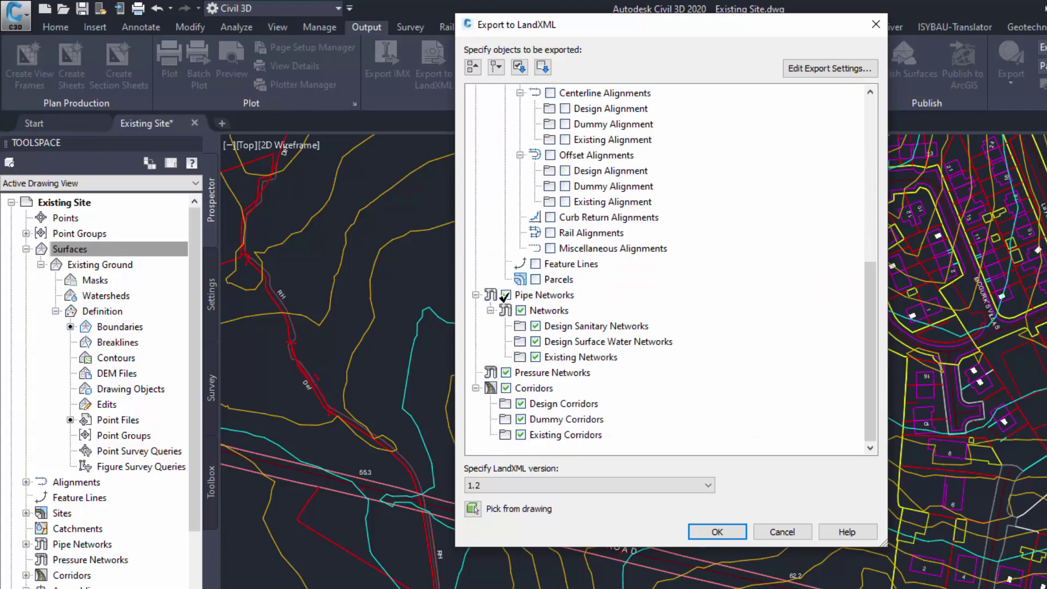
{"action": "left_click", "coordinate": [506, 295]}
{"action": "left_click", "coordinate": [506, 373]}
{"action": "left_click", "coordinate": [506, 388]}
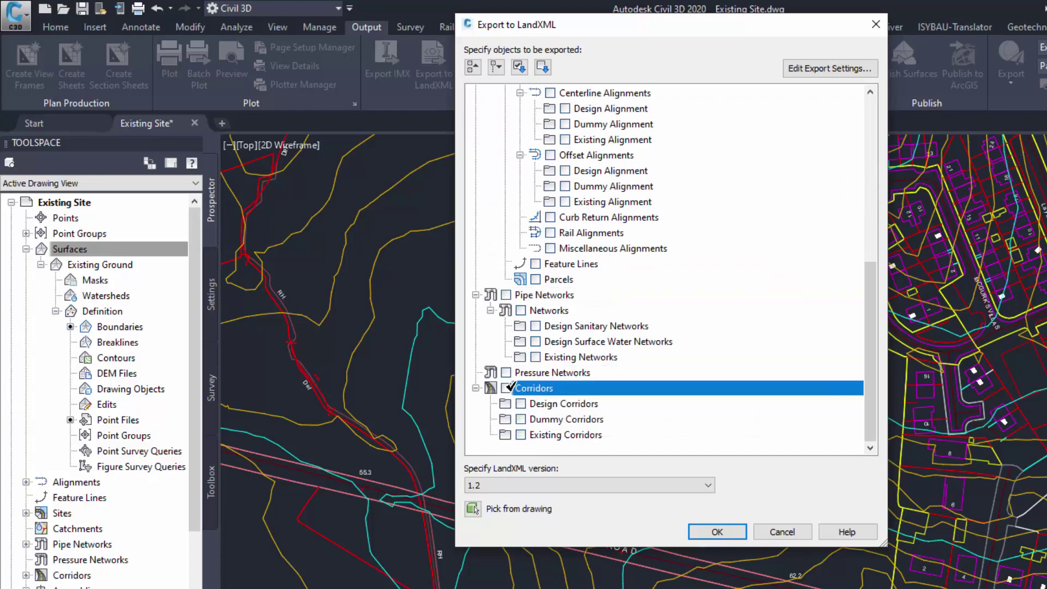
{"action": "scroll", "coordinate": [567, 405], "scroll_direction": "up", "scroll_amount": 7}
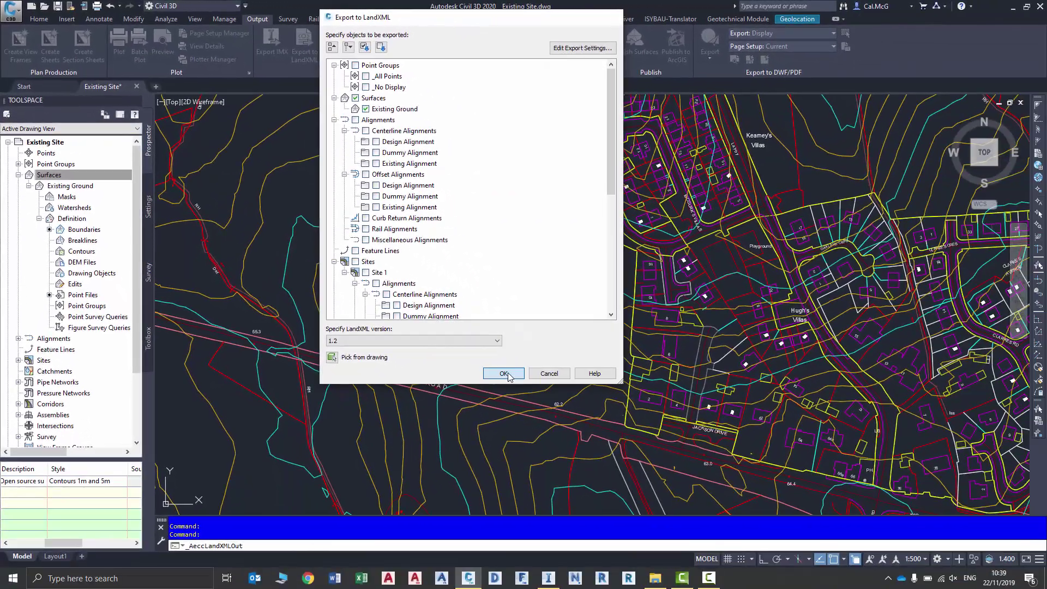
{"action": "left_click", "coordinate": [718, 531]}
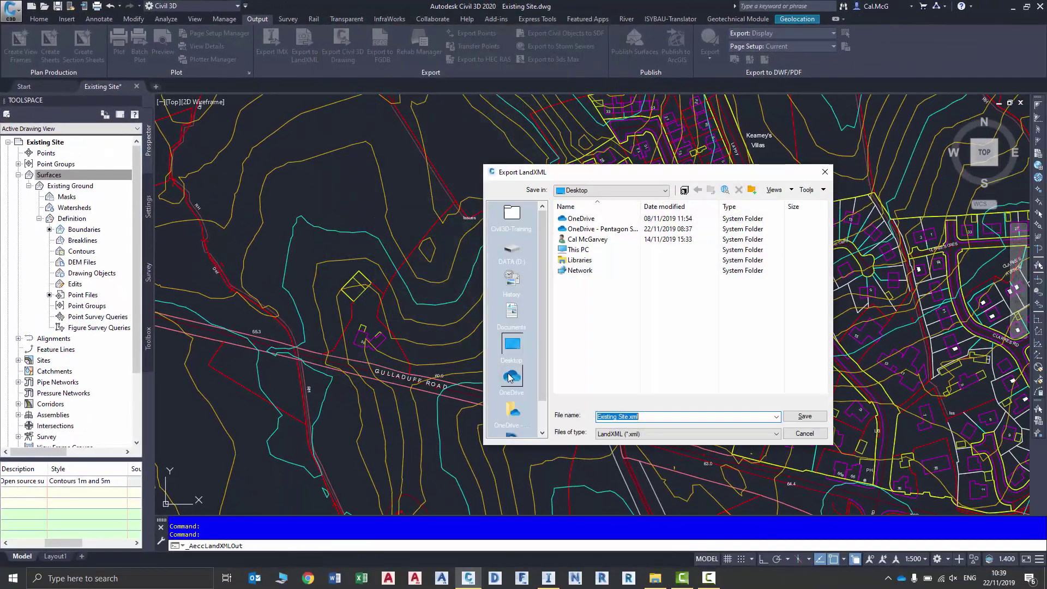
Step: Save the export to the Desktop as Existing Site.xml and minimise Civil 3D
{"action": "left_click", "coordinate": [511, 341]}
{"action": "left_click", "coordinate": [804, 417]}
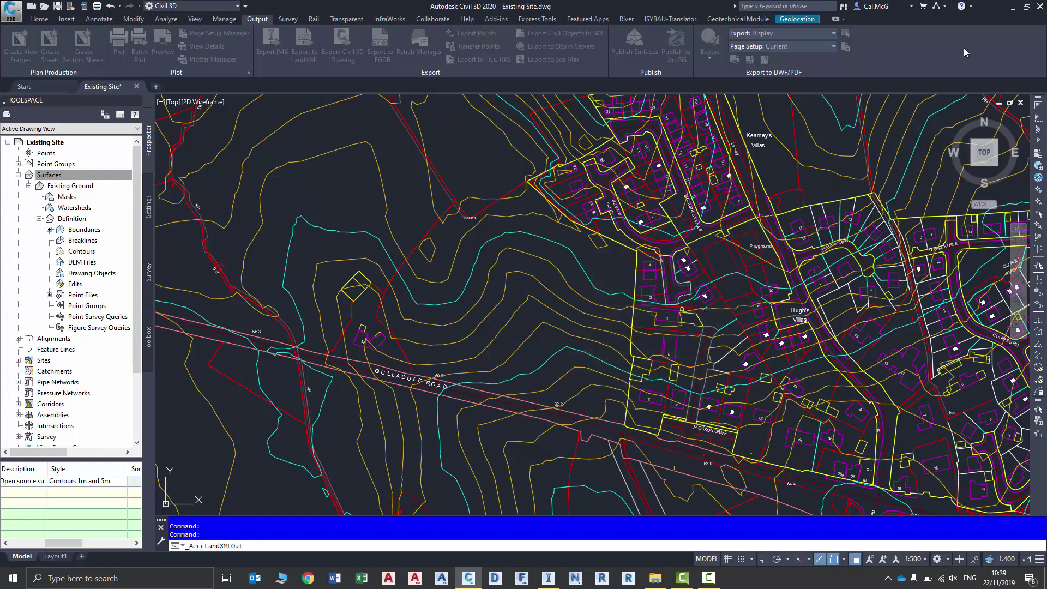
{"action": "left_click", "coordinate": [1013, 9]}
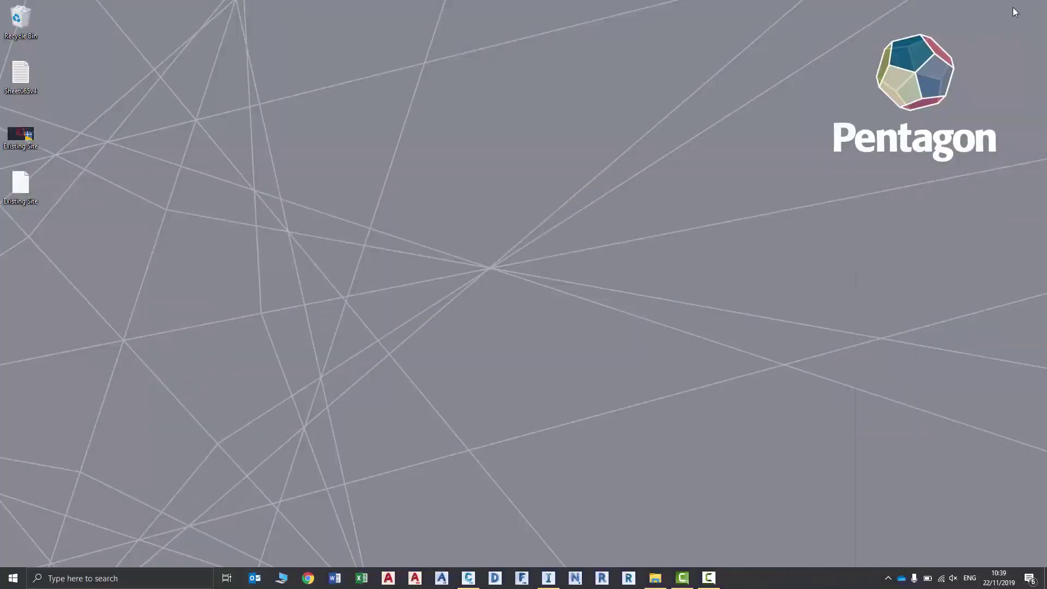
Step: In the Gulladuff Site model, add Desktop\Existing Site.xml as a LandXML data source
{"action": "left_click", "coordinate": [548, 579]}
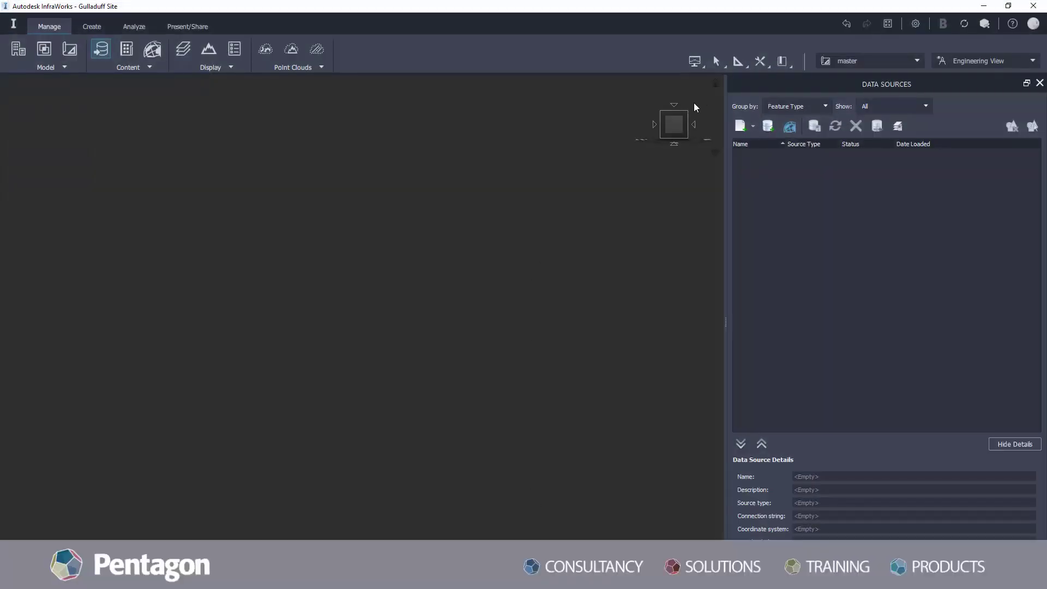
{"action": "left_click", "coordinate": [754, 127]}
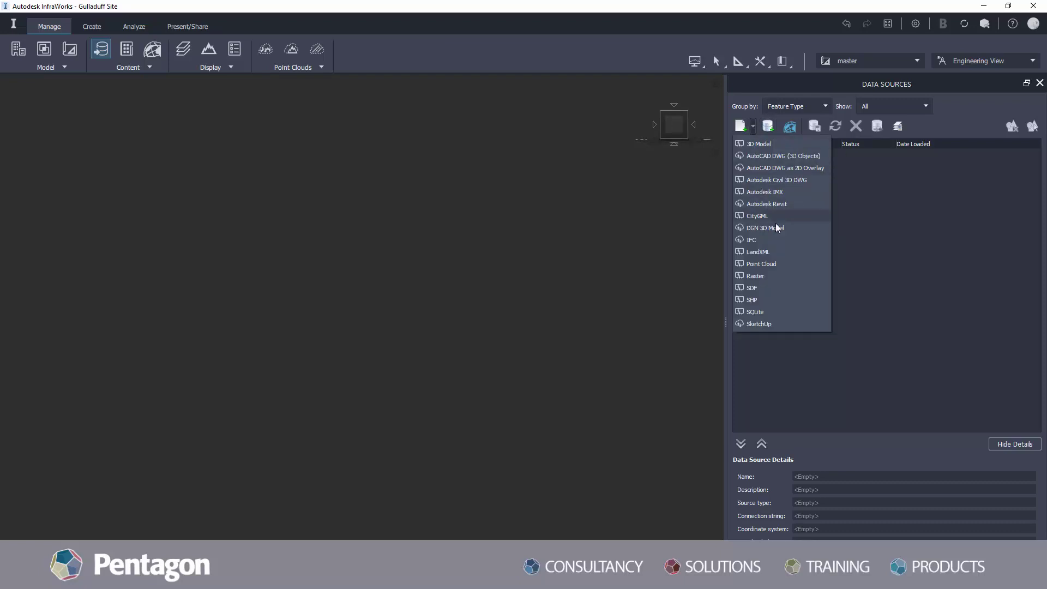
{"action": "left_click", "coordinate": [770, 251]}
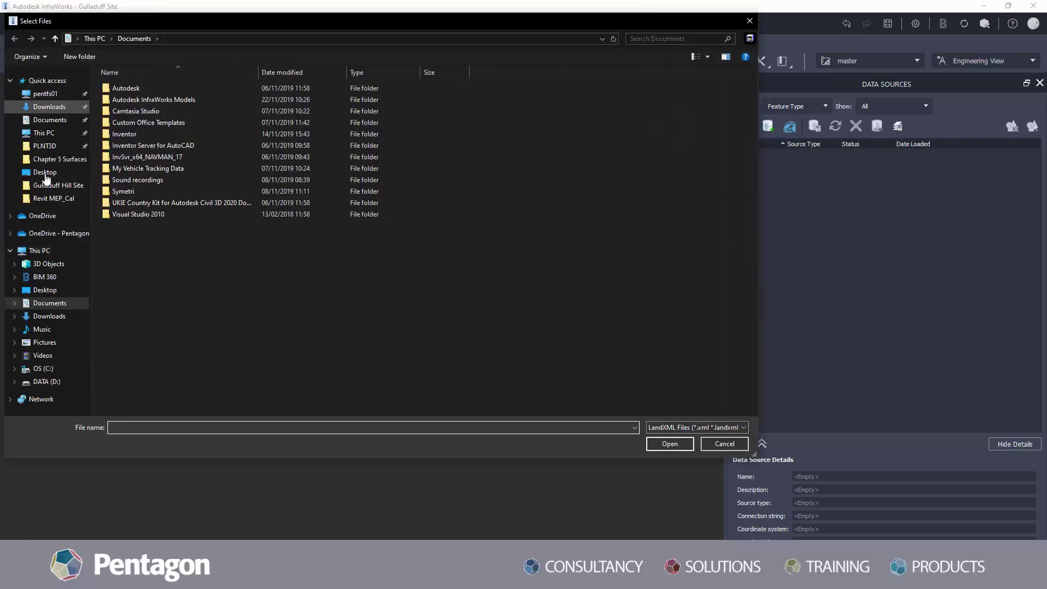
{"action": "left_click", "coordinate": [46, 290]}
{"action": "left_click", "coordinate": [114, 109]}
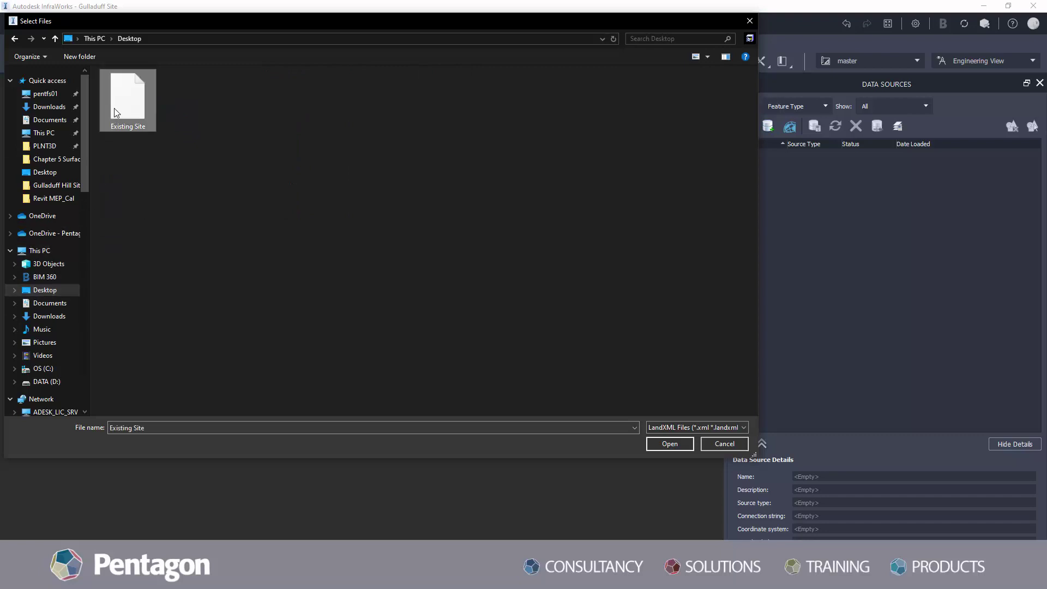
{"action": "left_click", "coordinate": [661, 445]}
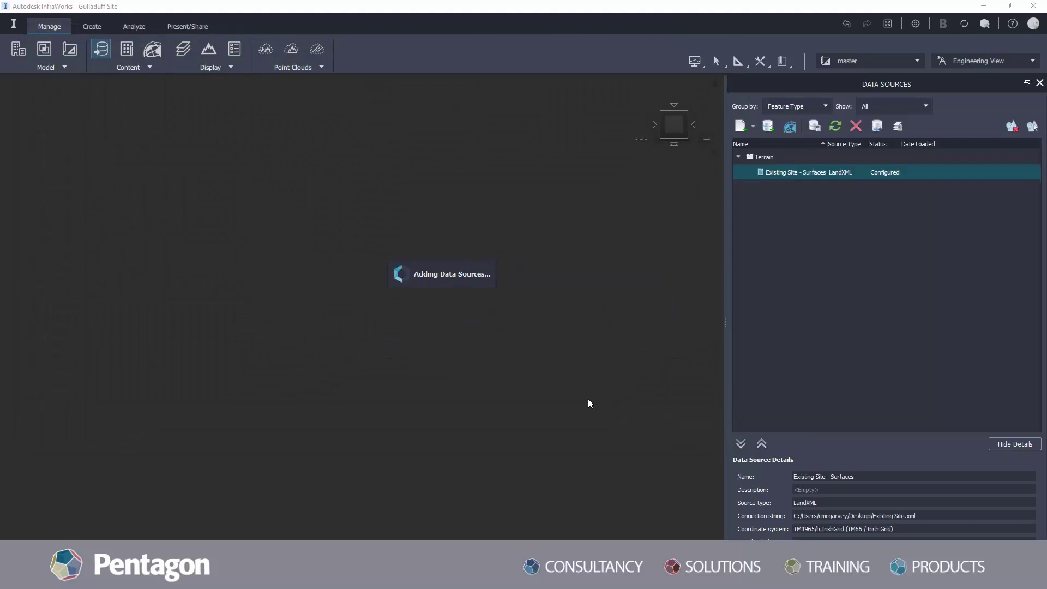
Step: Configure the Existing Site source with coordinate system Ireland1965.ING, import it, and tilt to view the terrain
{"action": "right_click", "coordinate": [872, 174]}
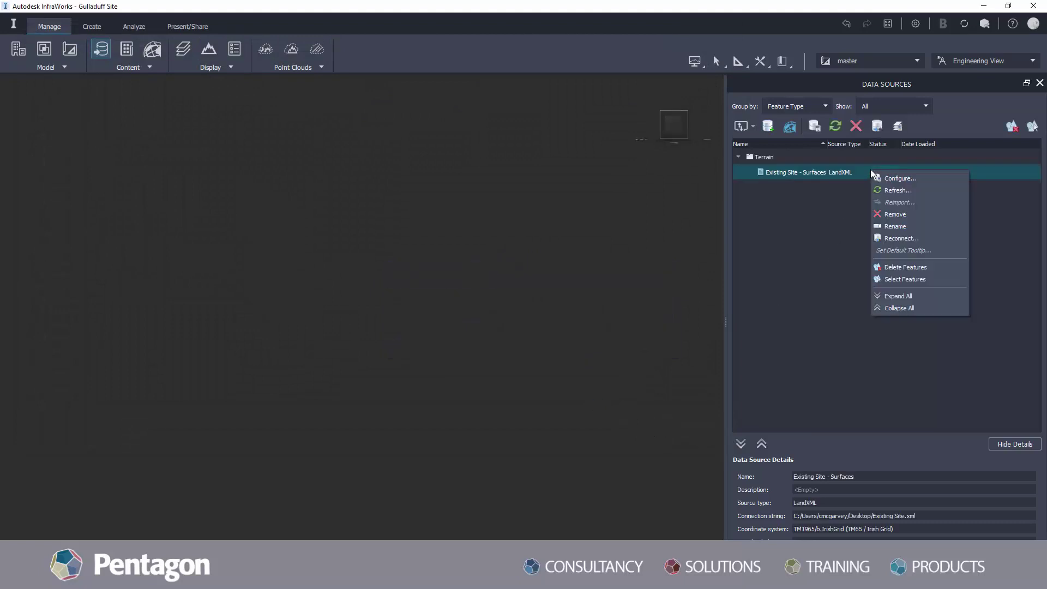
{"action": "left_click", "coordinate": [882, 177]}
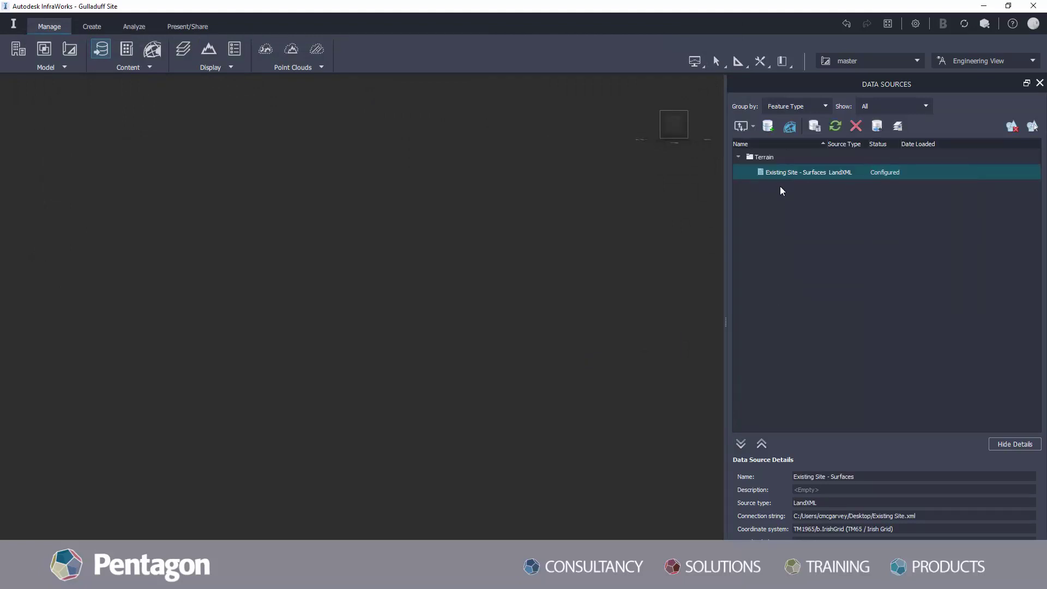
{"action": "left_click", "coordinate": [684, 144]}
{"action": "left_click", "coordinate": [704, 153]}
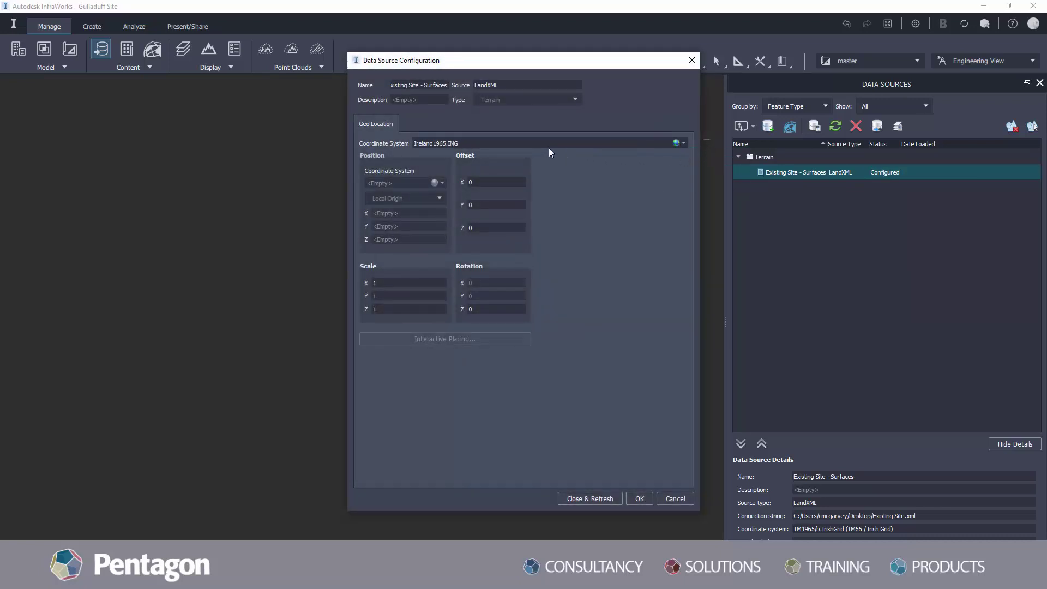
{"action": "left_click", "coordinate": [611, 498]}
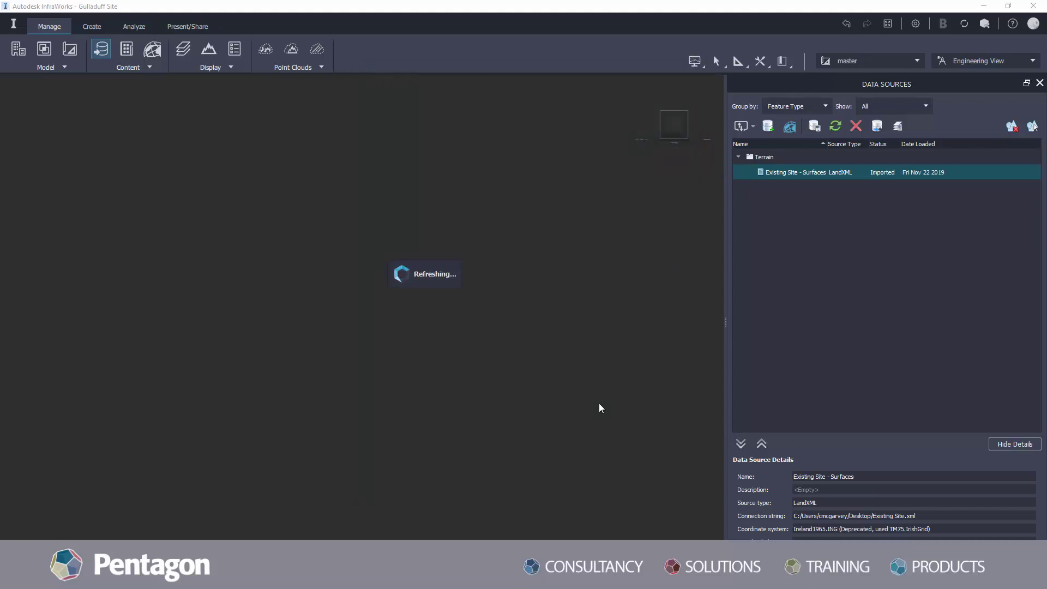
{"action": "middle_click_drag", "start_coordinate": [401, 419], "coordinate": [390, 322]}
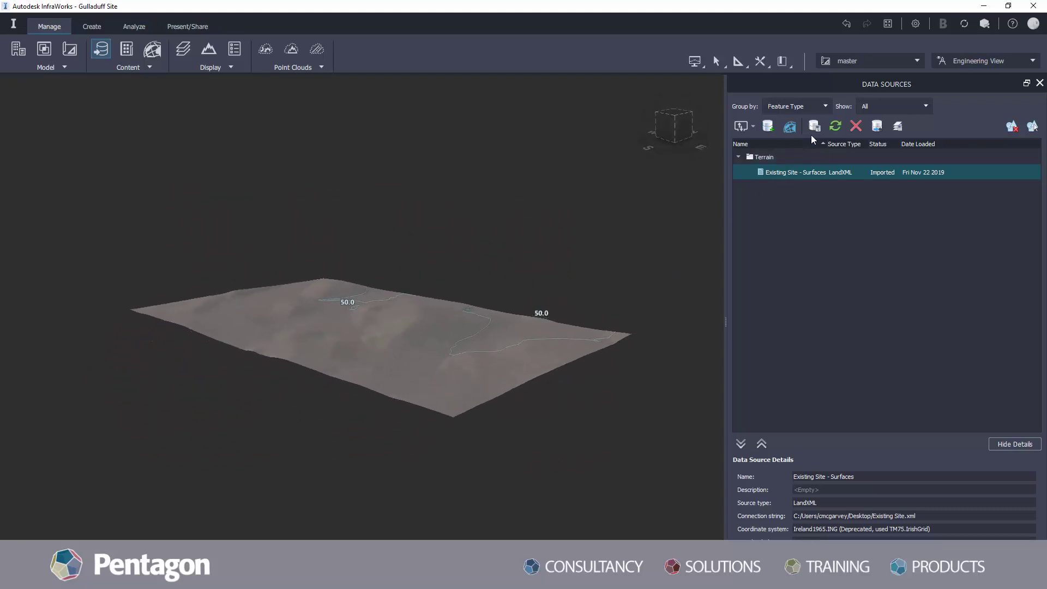
Step: Add a Bing Maps imagery source and refresh so aerial photography drapes the Existing Site terrain
{"action": "left_click", "coordinate": [768, 127]}
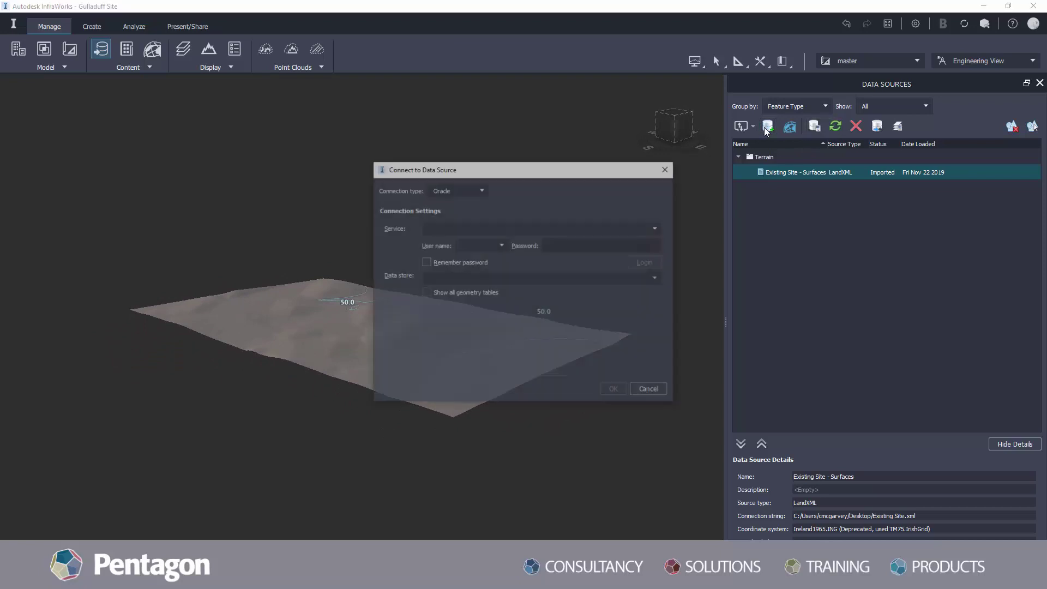
{"action": "left_click", "coordinate": [484, 189]}
{"action": "left_click", "coordinate": [452, 249]}
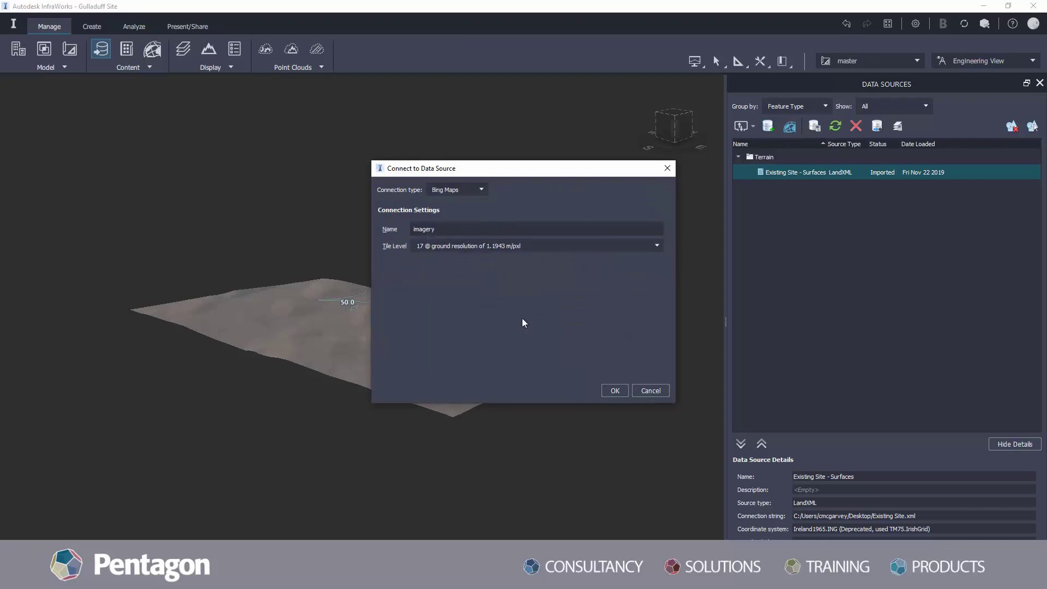
{"action": "left_click", "coordinate": [615, 390]}
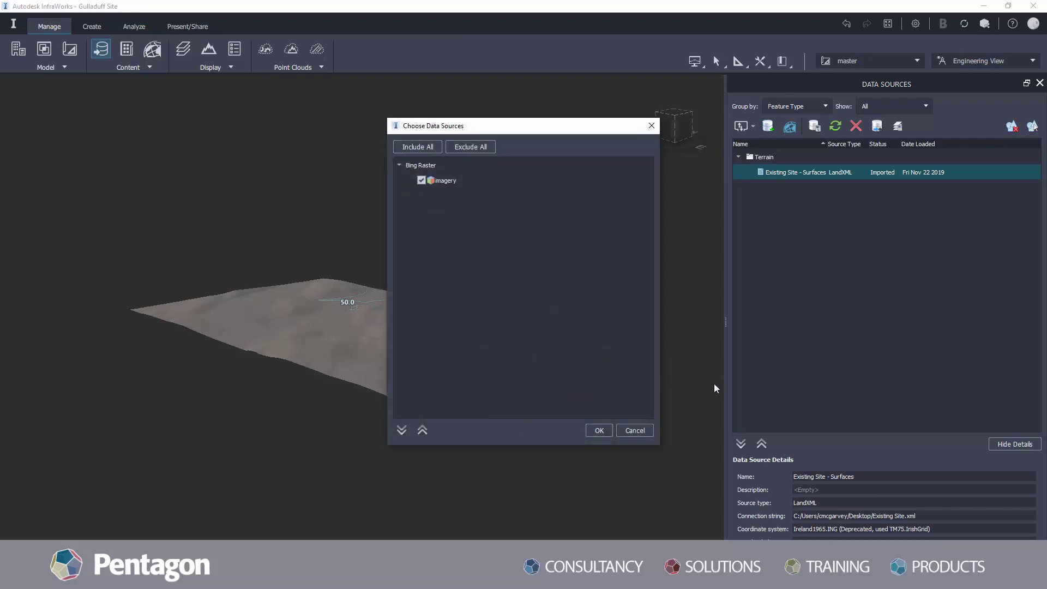
{"action": "left_click", "coordinate": [604, 433]}
{"action": "middle_click_drag", "start_coordinate": [273, 378], "coordinate": [389, 386], "text": "shift"}
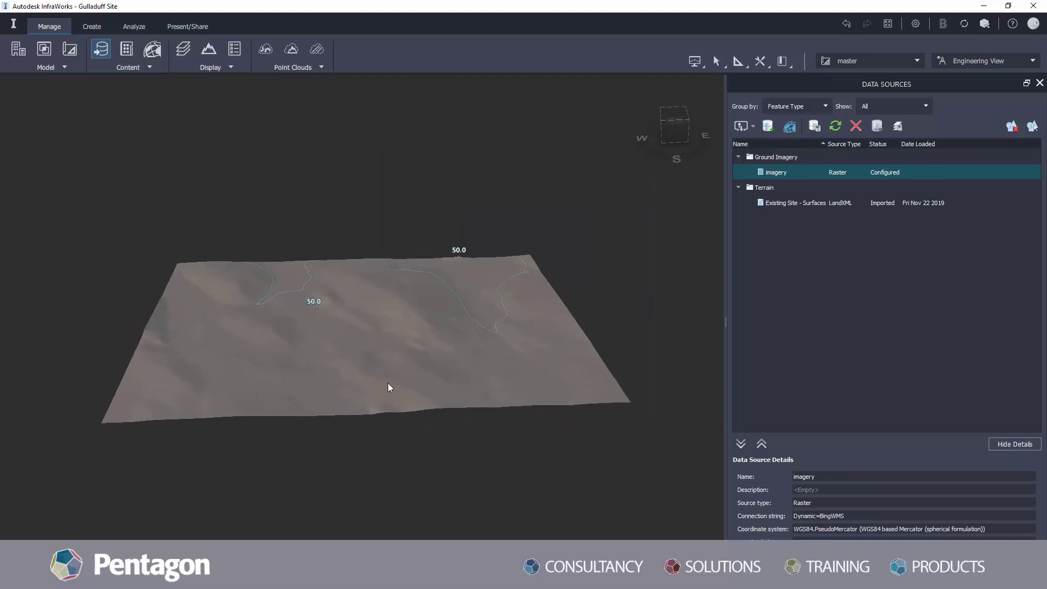
{"action": "left_click", "coordinate": [835, 126]}
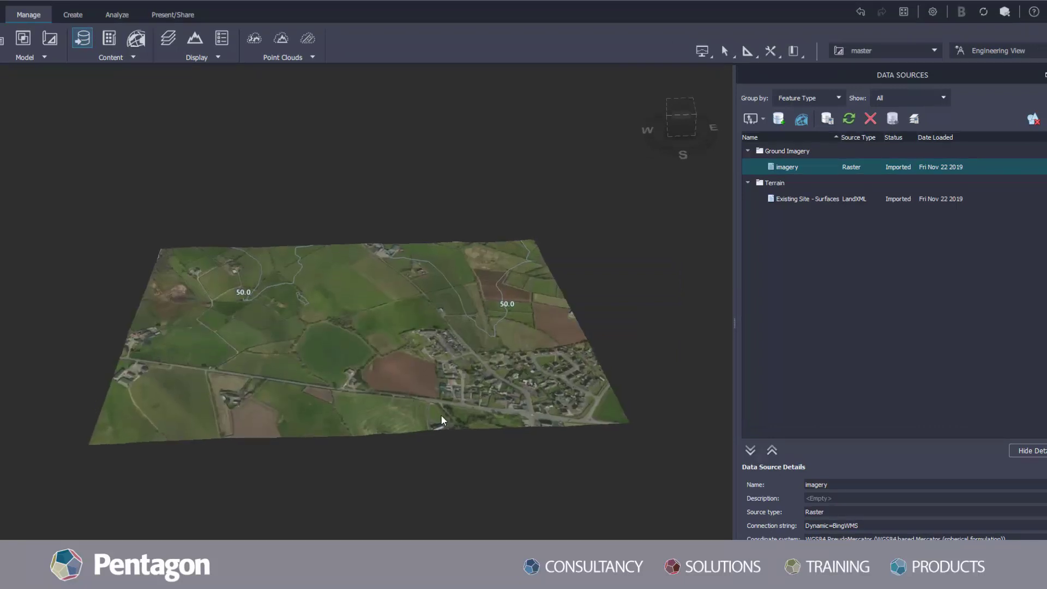
{"action": "scroll", "coordinate": [441, 417], "scroll_direction": "up", "scroll_amount": 5}
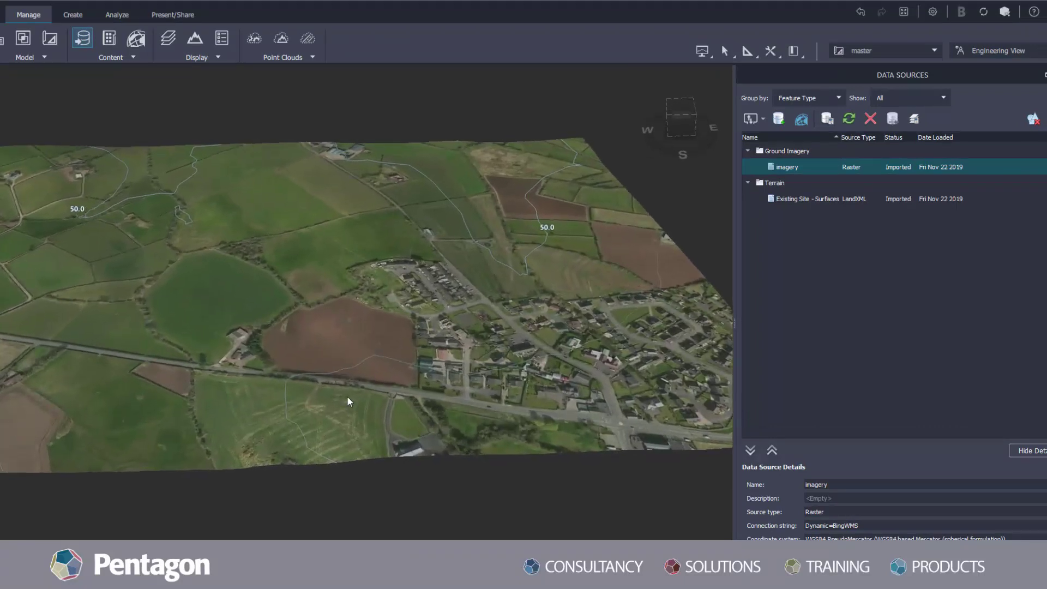